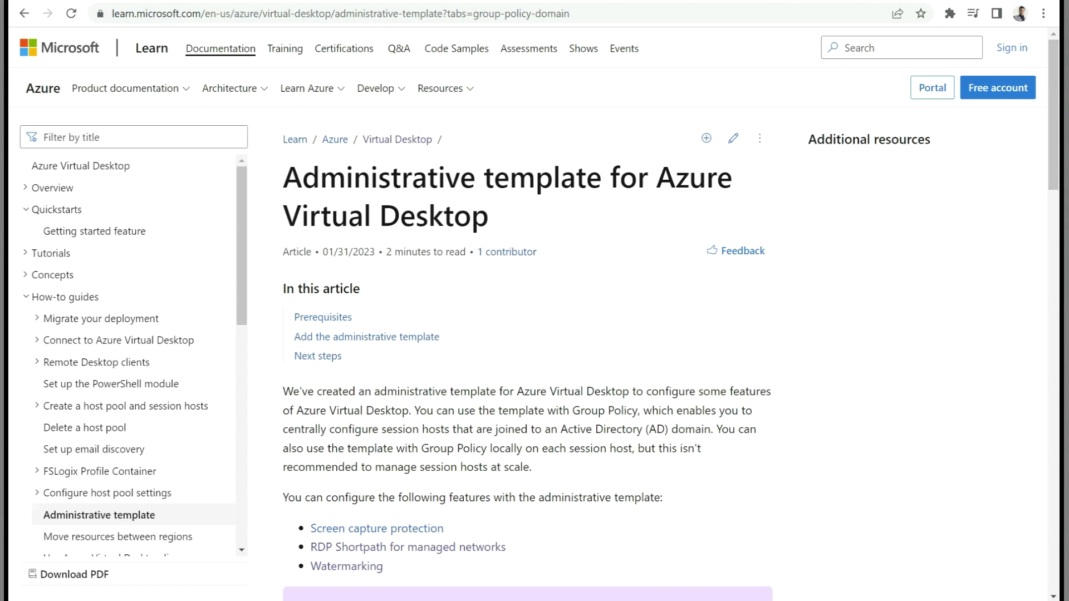
# Download AVDGPTemplate.cab from the 'Add the administrative template' section of the article
pyautogui.scroll(-12, 527, 312)
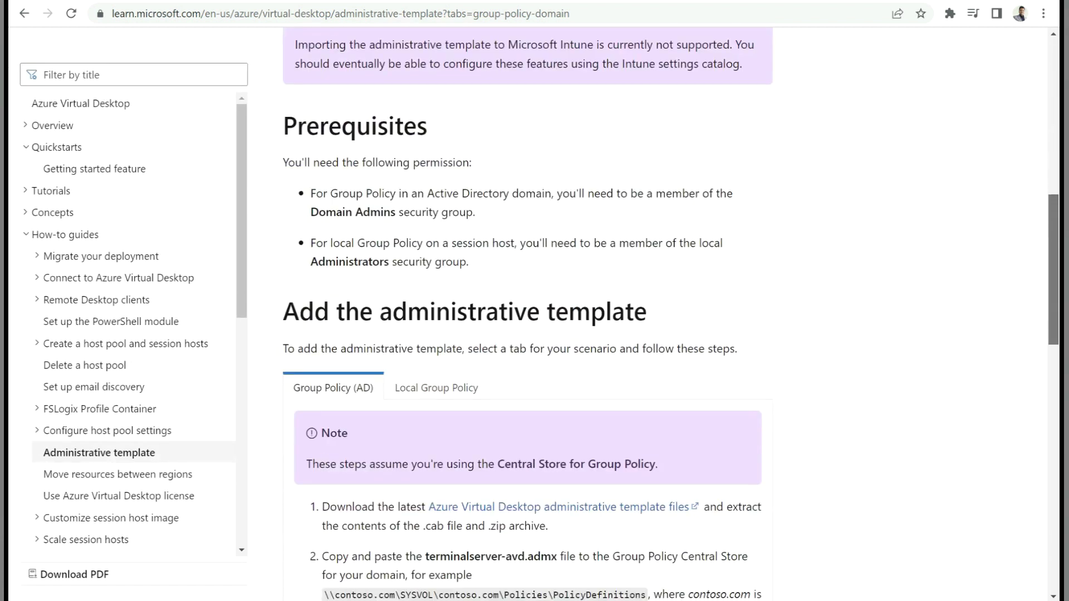
pyautogui.scroll(-3, 528, 312)
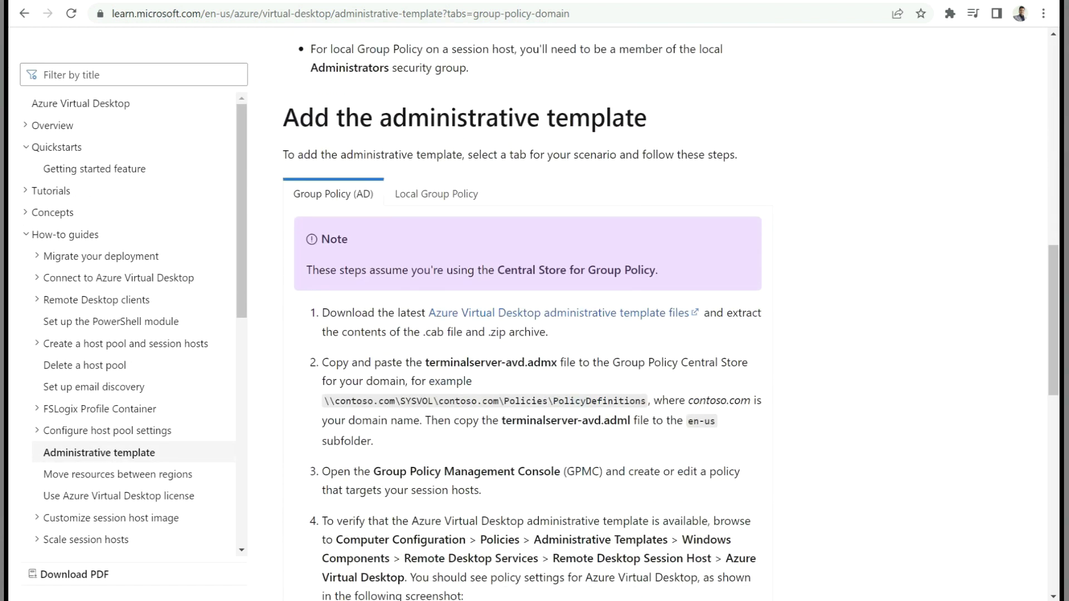
pyautogui.click(558, 313)
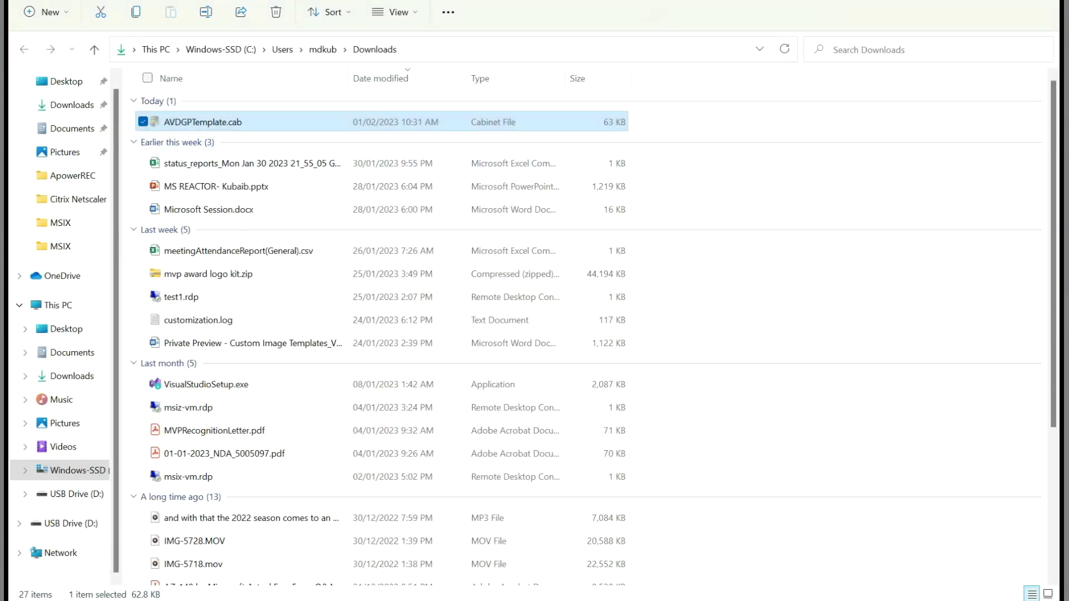
# Extract AVDGPTemplate.zip from the downloaded cabinet file into an AVDGPTemplate folder
pyautogui.press('Return')
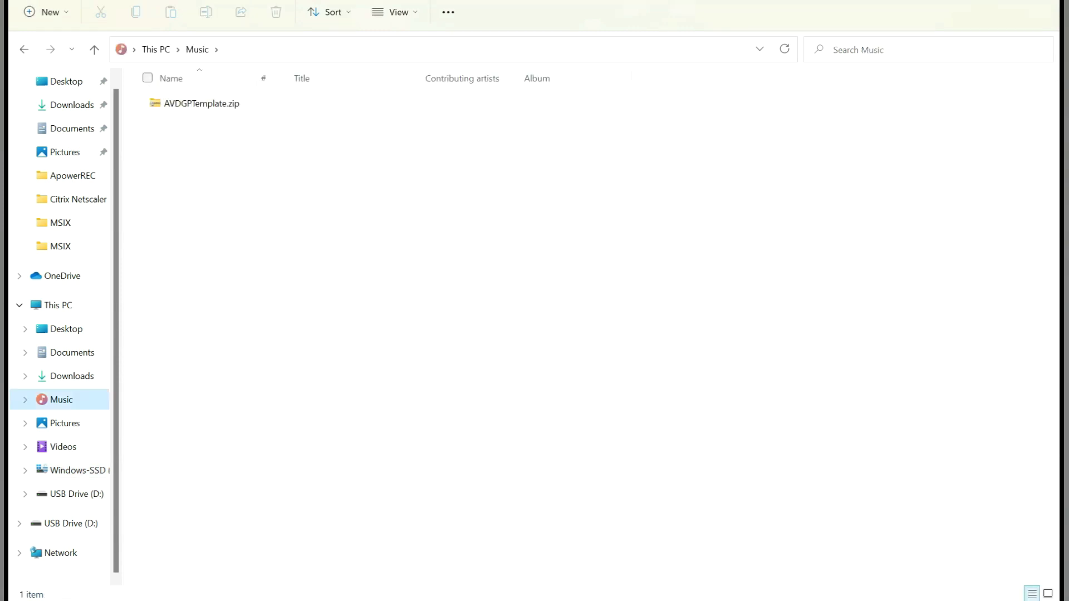
pyautogui.click(201, 103)
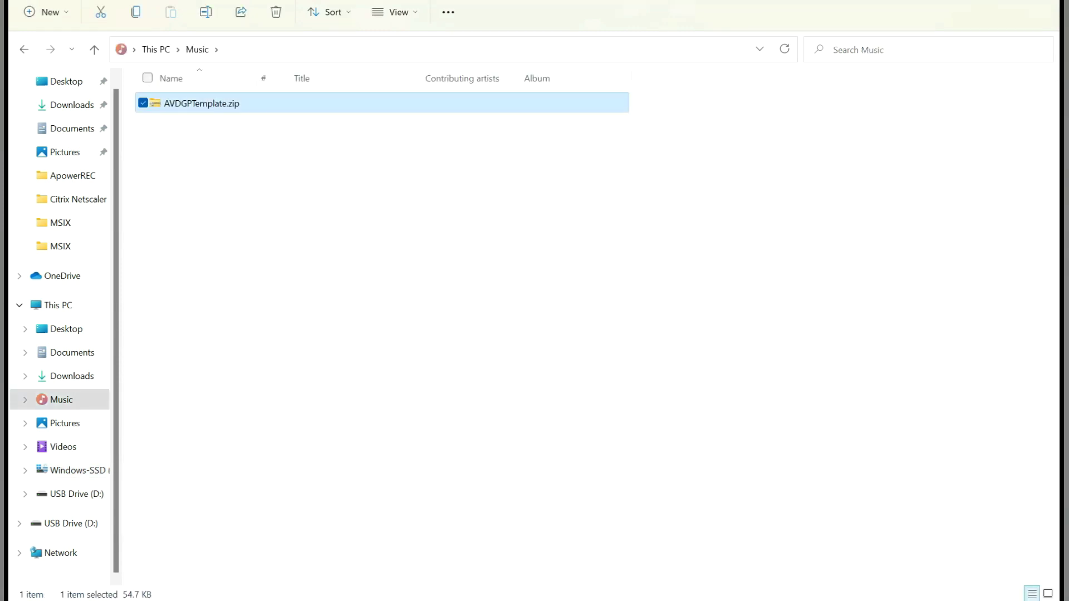
pyautogui.rightClick(198, 104)
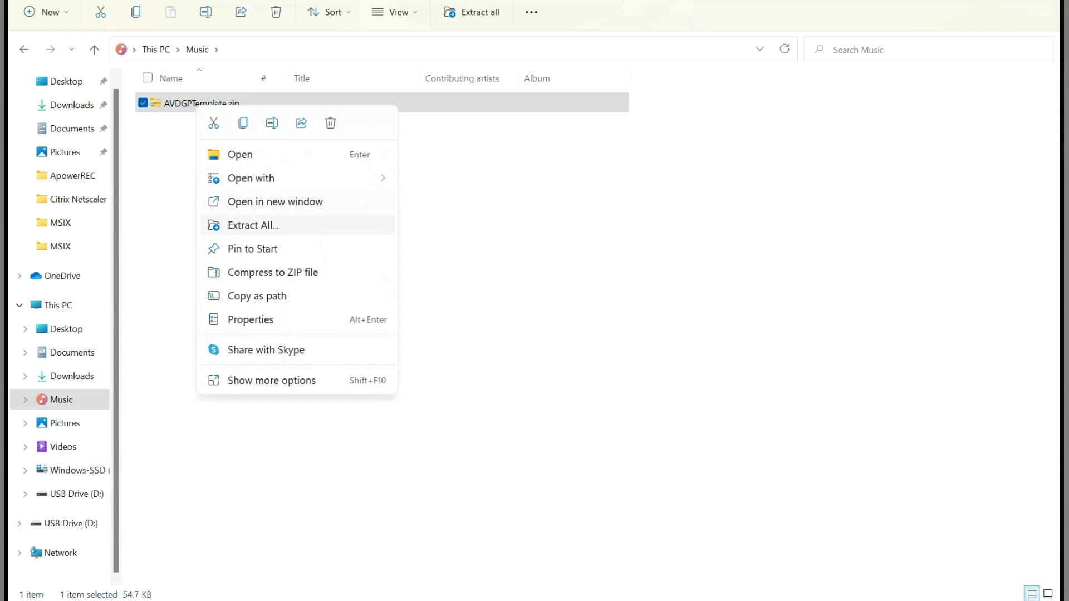
pyautogui.click(256, 224)
pyautogui.press('Return')
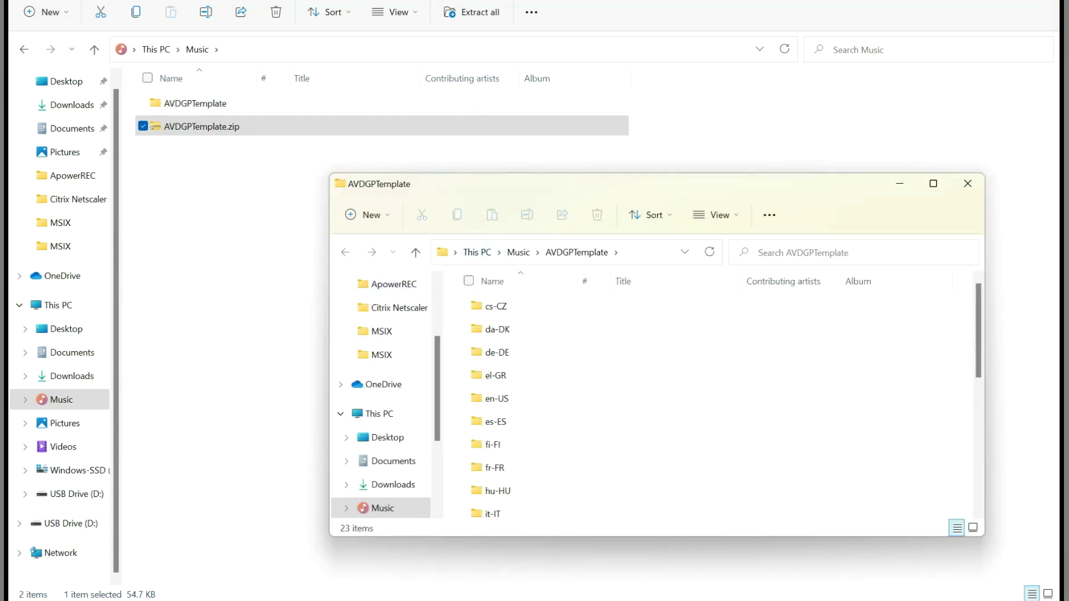
# Maximize the extracted AVDGPTemplate folder and select terminalserver-avd.admx
pyautogui.click(933, 183)
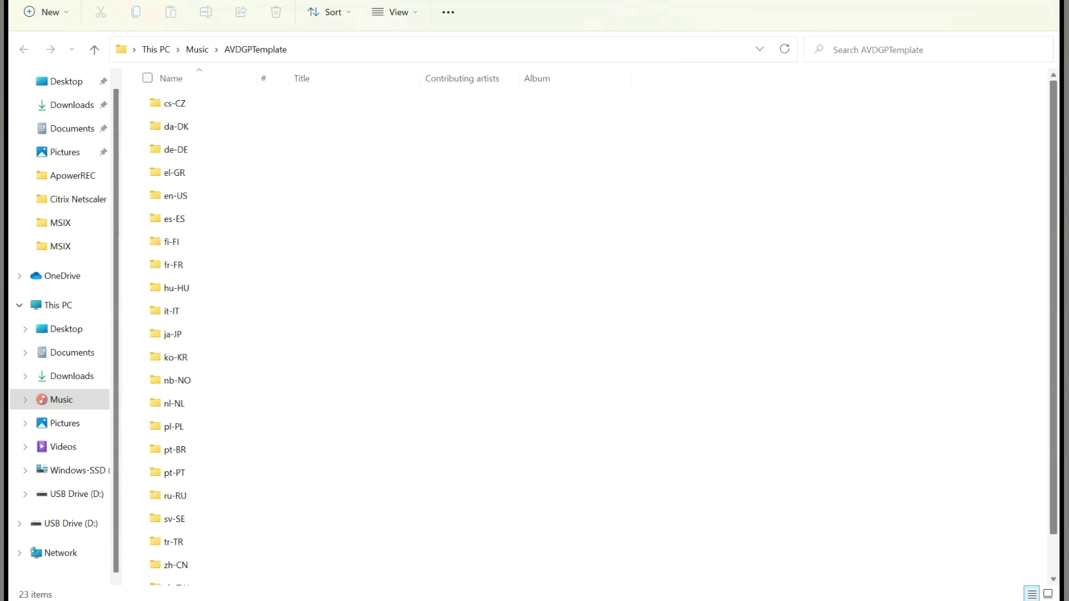
pyautogui.scroll(-1, 198, 334)
pyautogui.click(206, 576)
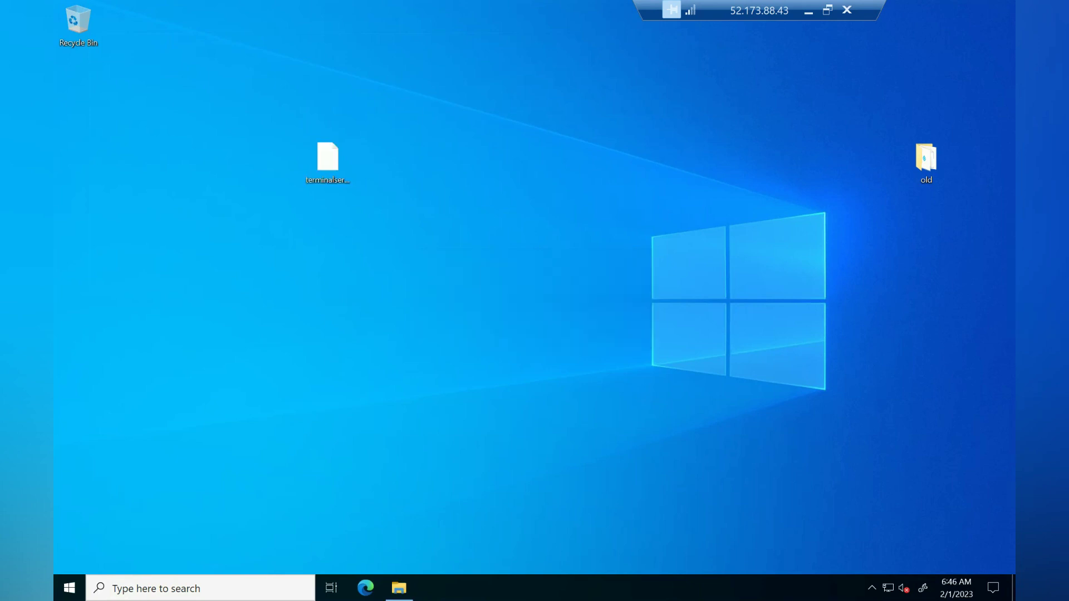
# Copy terminalserver-avd.admx from the desktop into PolicyDefinitions, replacing the existing file
pyautogui.click(327, 159)
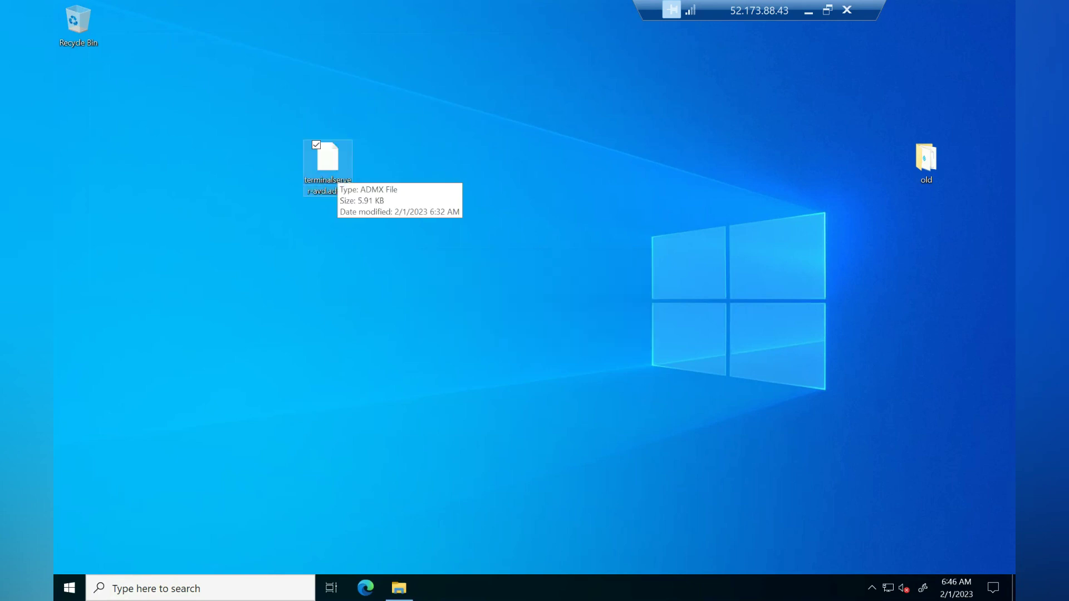
pyautogui.rightClick(327, 174)
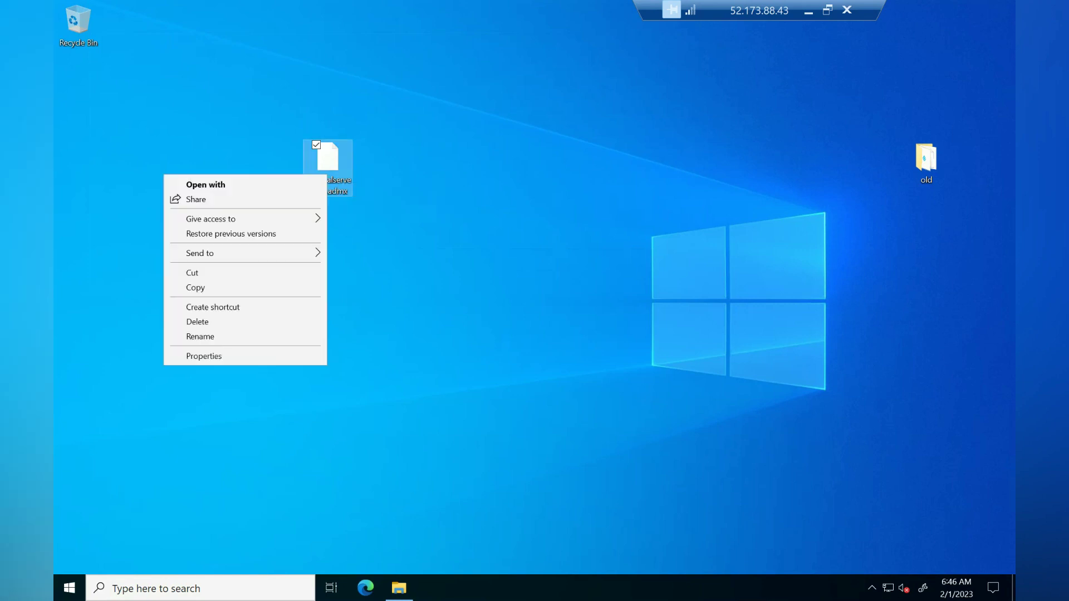
pyautogui.click(195, 287)
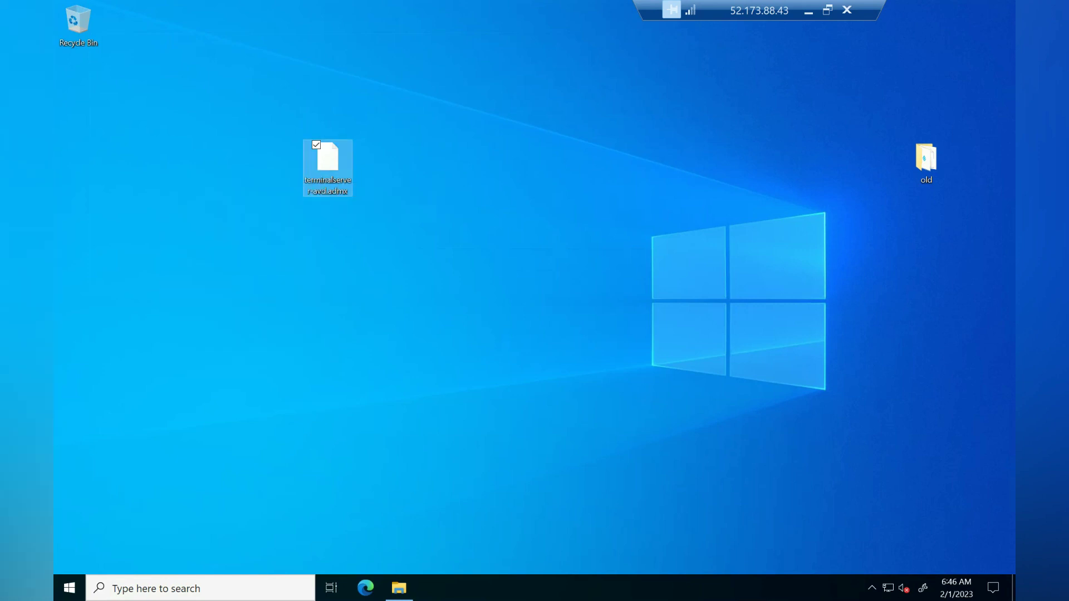
pyautogui.hotkey('alt', 'Tab')
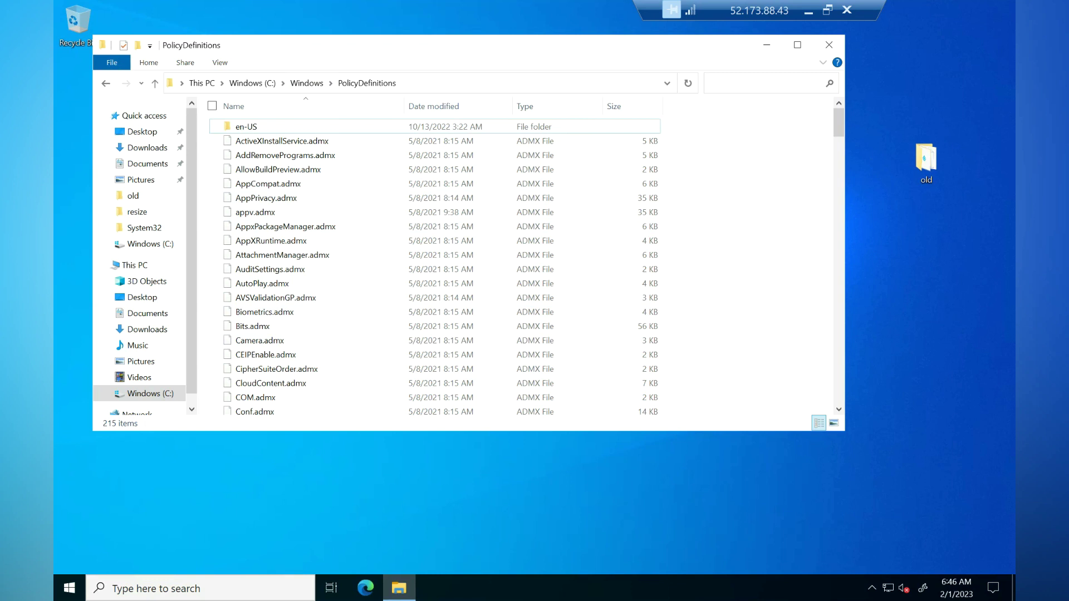
pyautogui.press('super+Up')
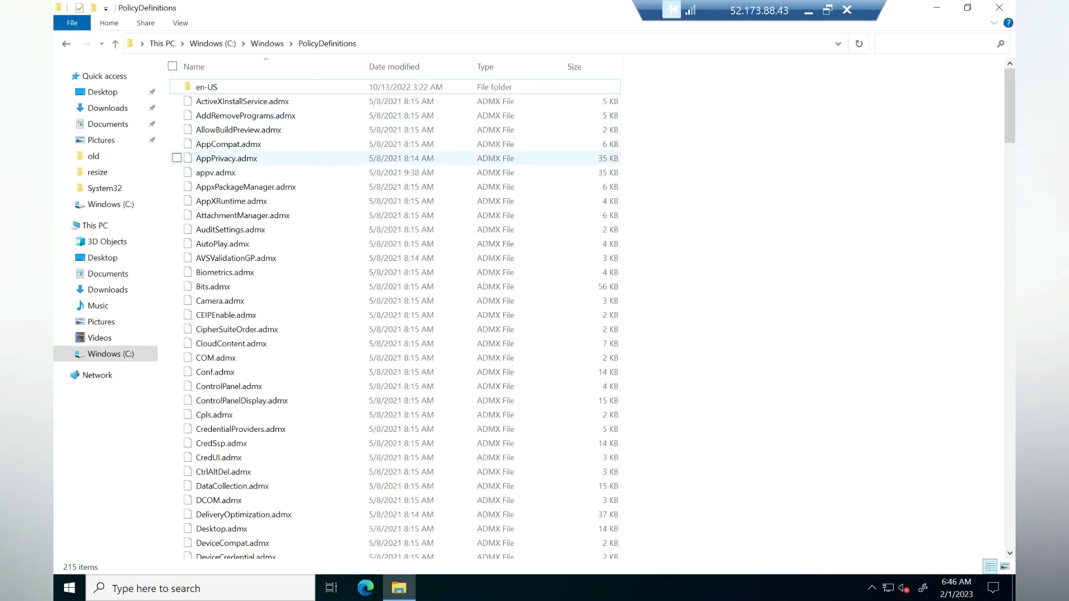
pyautogui.rightClick(695, 194)
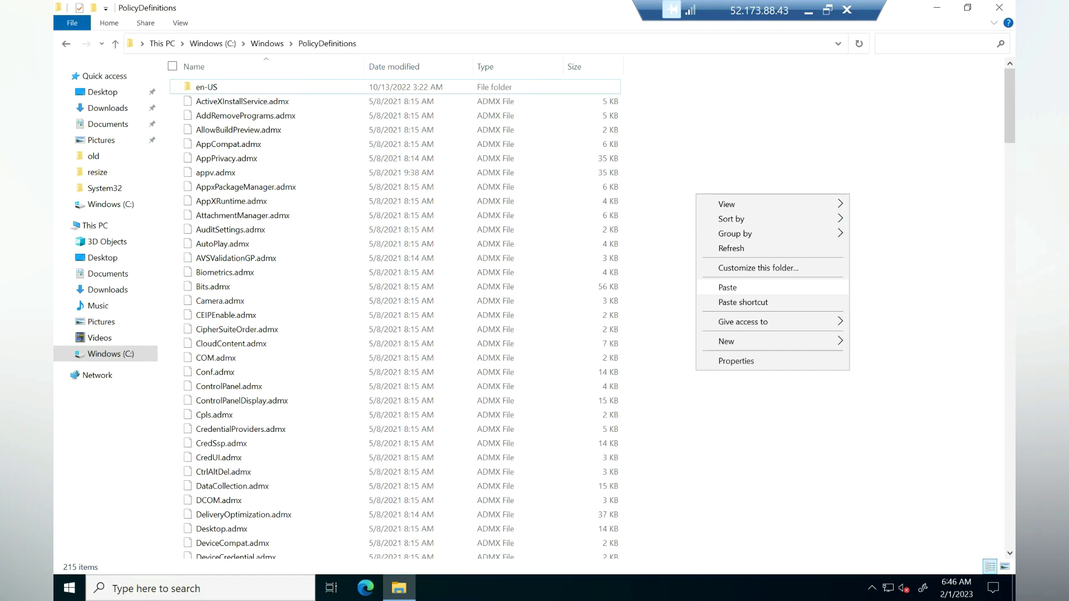
pyautogui.click(728, 287)
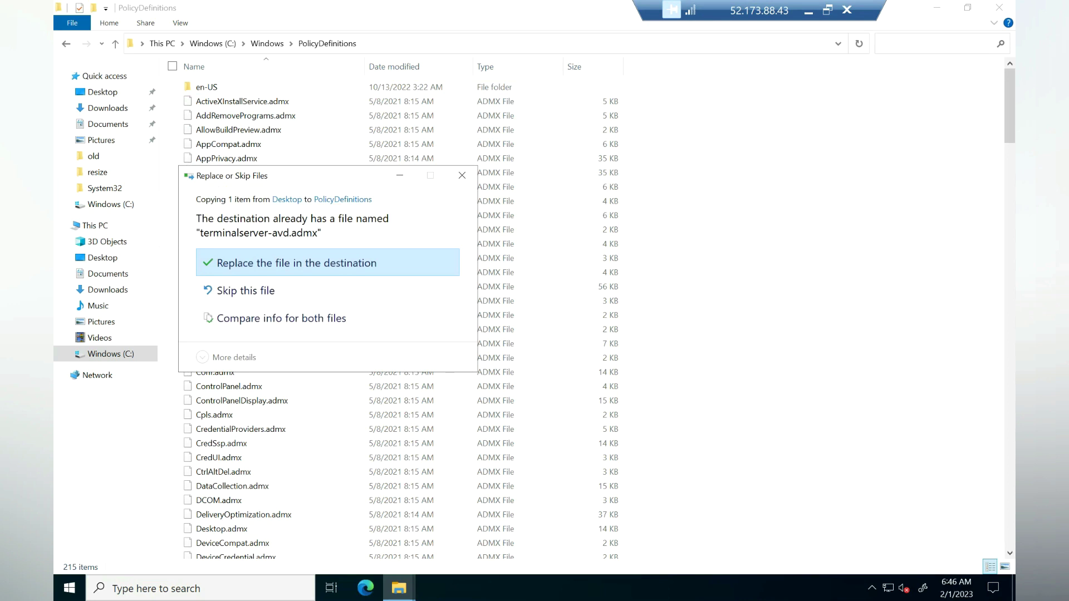
pyautogui.click(256, 271)
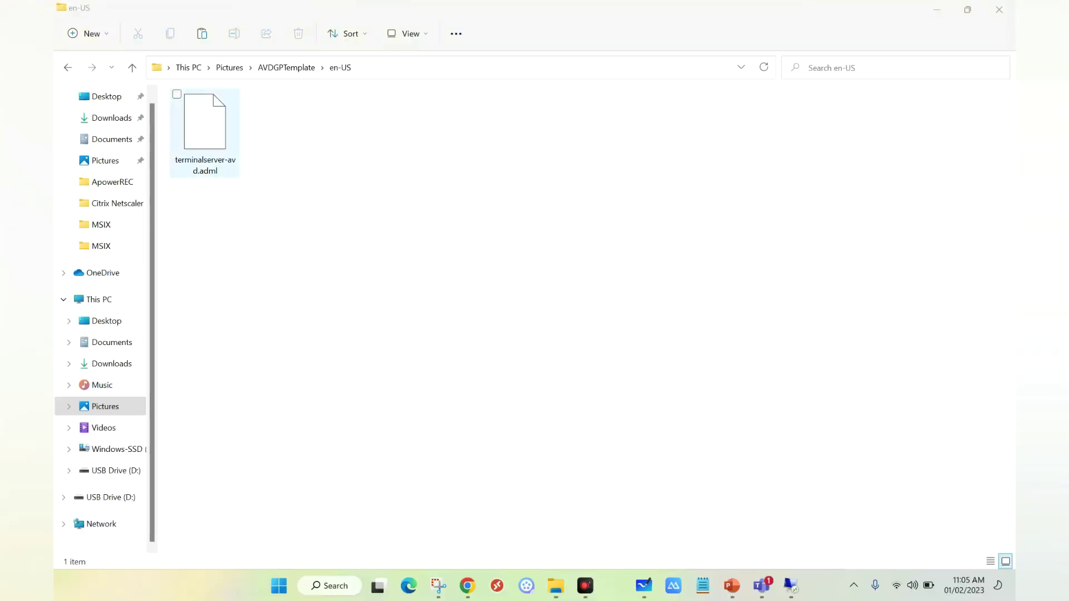
# Paste terminalserver-avd.adml into the remote host's PolicyDefinitions\en-US folder, replacing the older file
pyautogui.click(205, 125)
pyautogui.rightClick(207, 126)
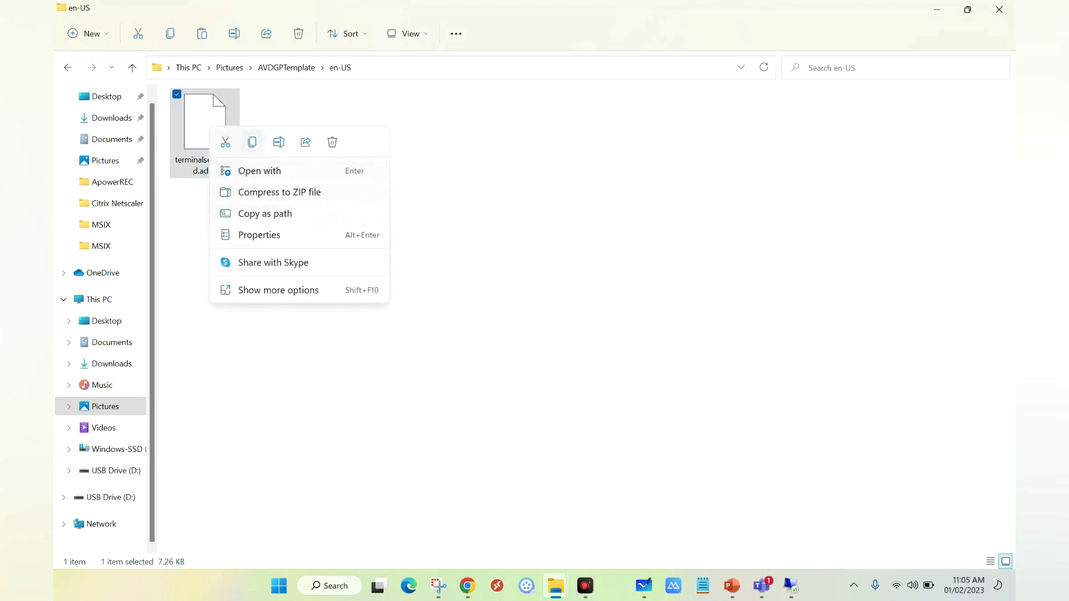
pyautogui.click(251, 142)
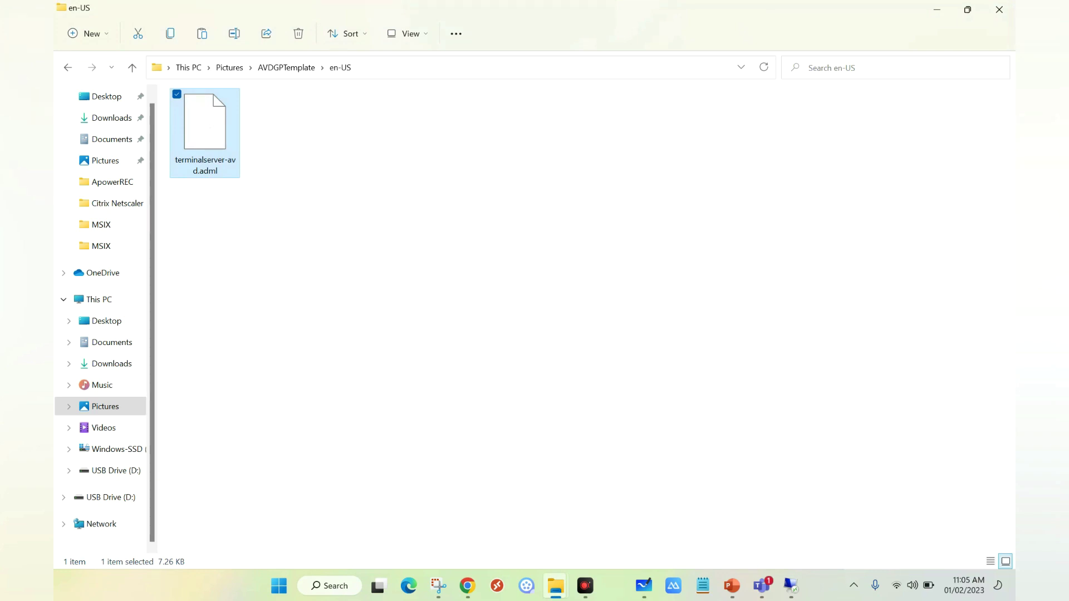
pyautogui.hotkey('alt', 'Tab')
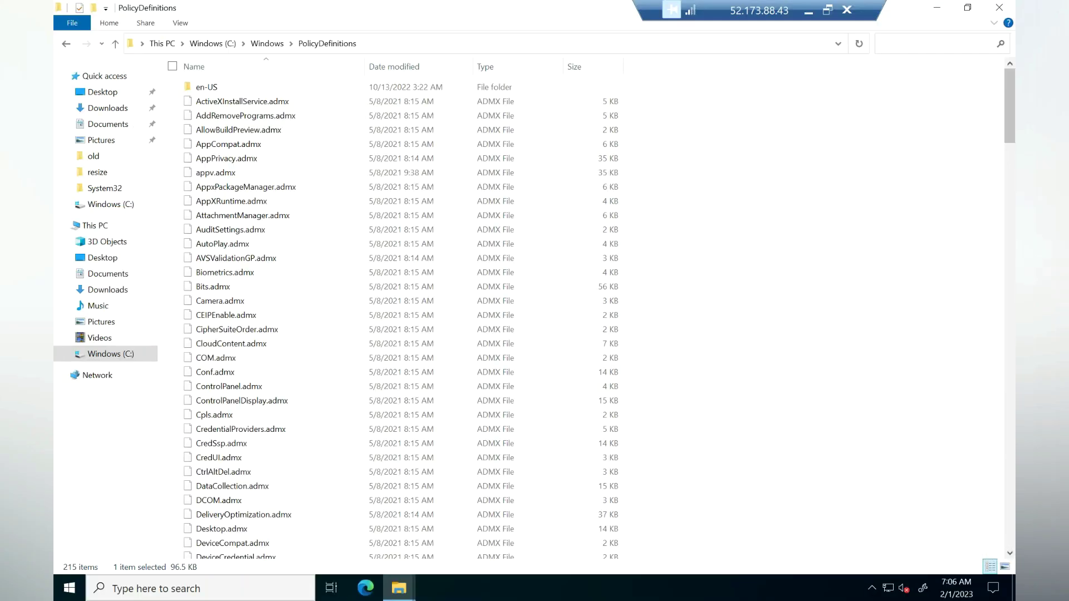
pyautogui.doubleClick(207, 87)
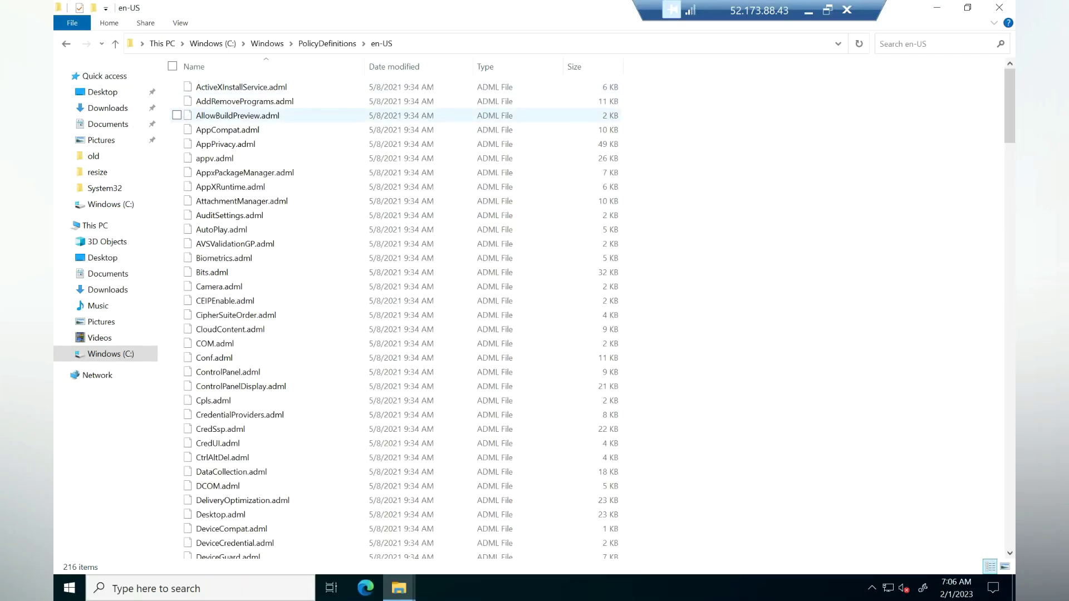
pyautogui.rightClick(749, 201)
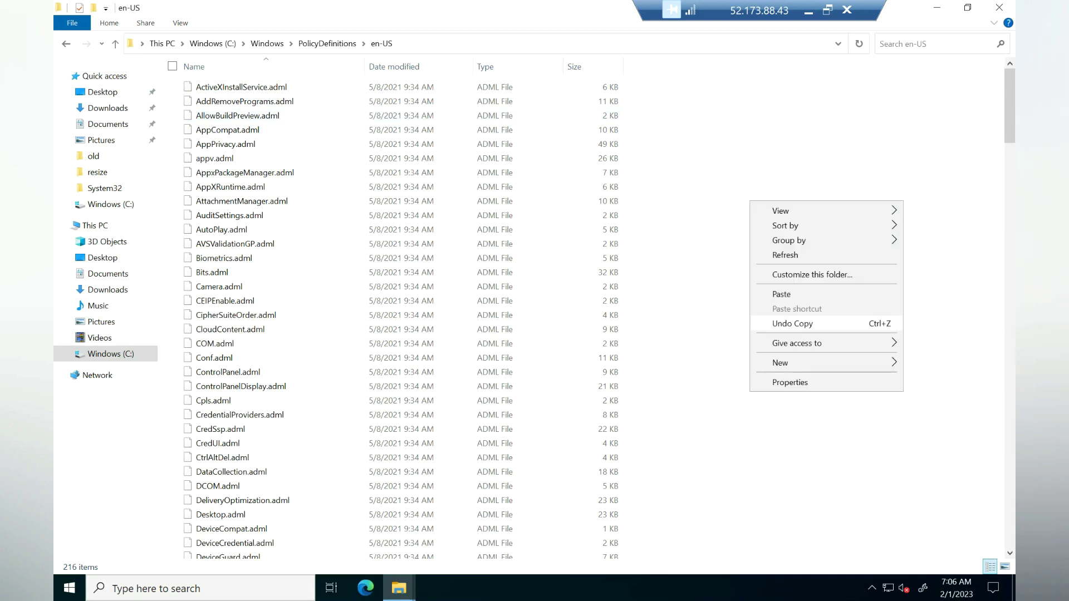
pyautogui.click(781, 294)
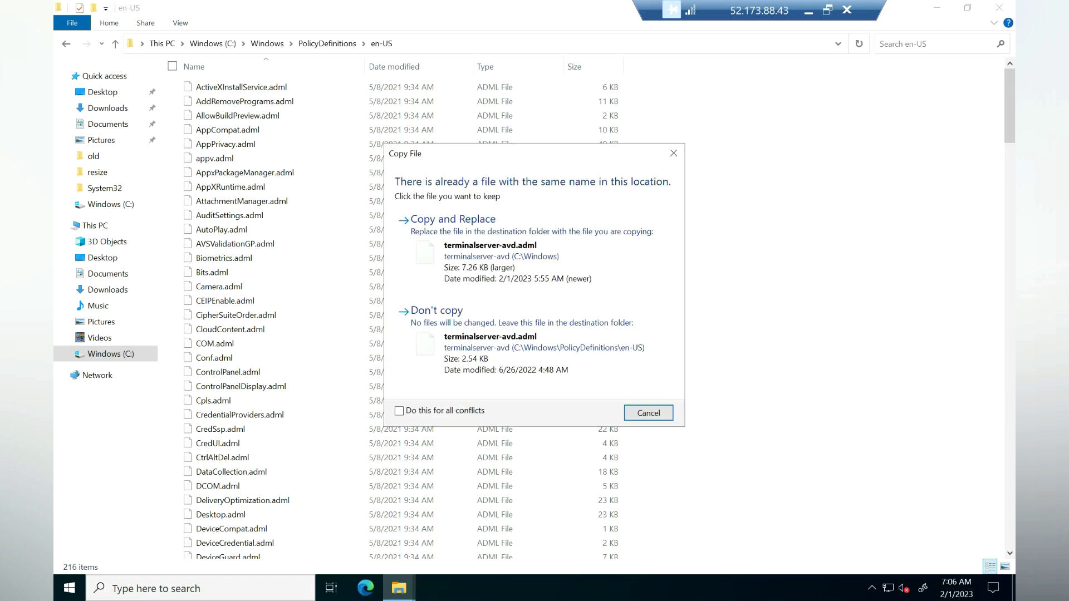
pyautogui.click(453, 220)
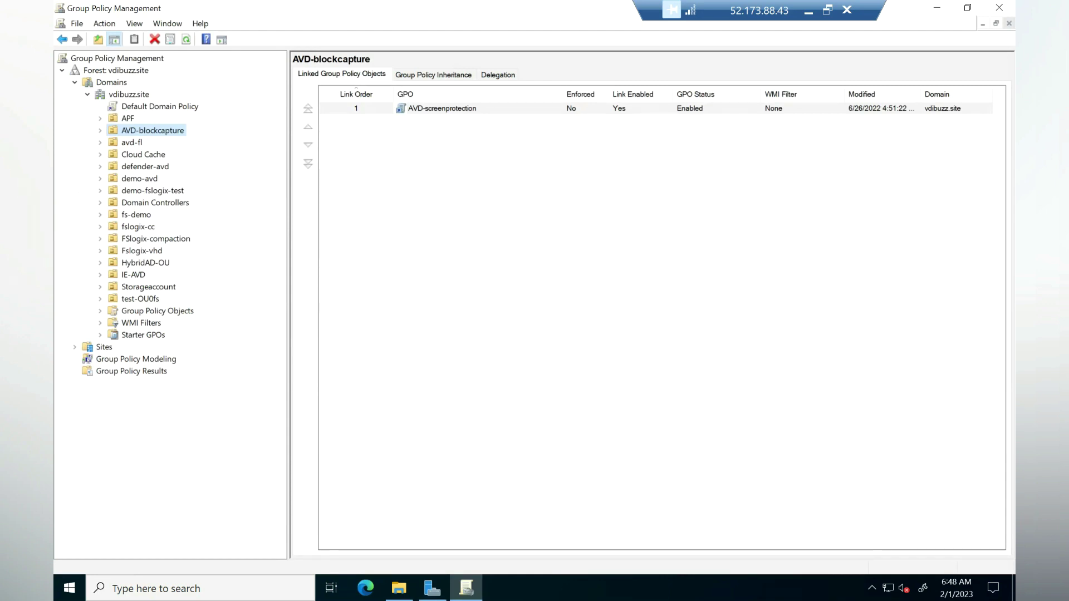
# Create a new GPO named 'watermark' linked to the AVD-blockcapture OU
pyautogui.hotkey('shift', 'F10')
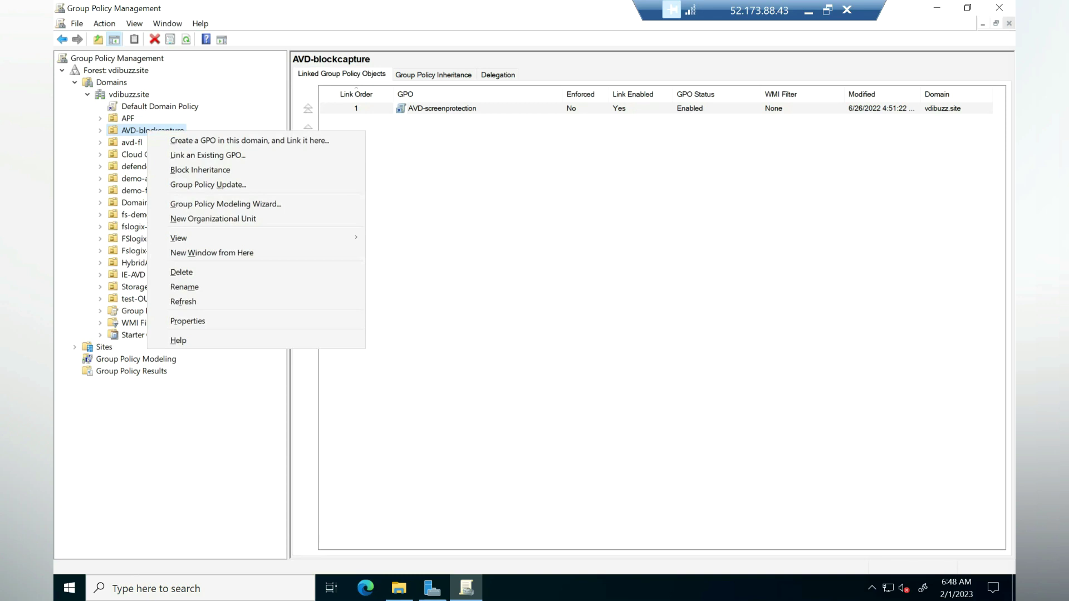
pyautogui.press('Down')
pyautogui.press('Return')
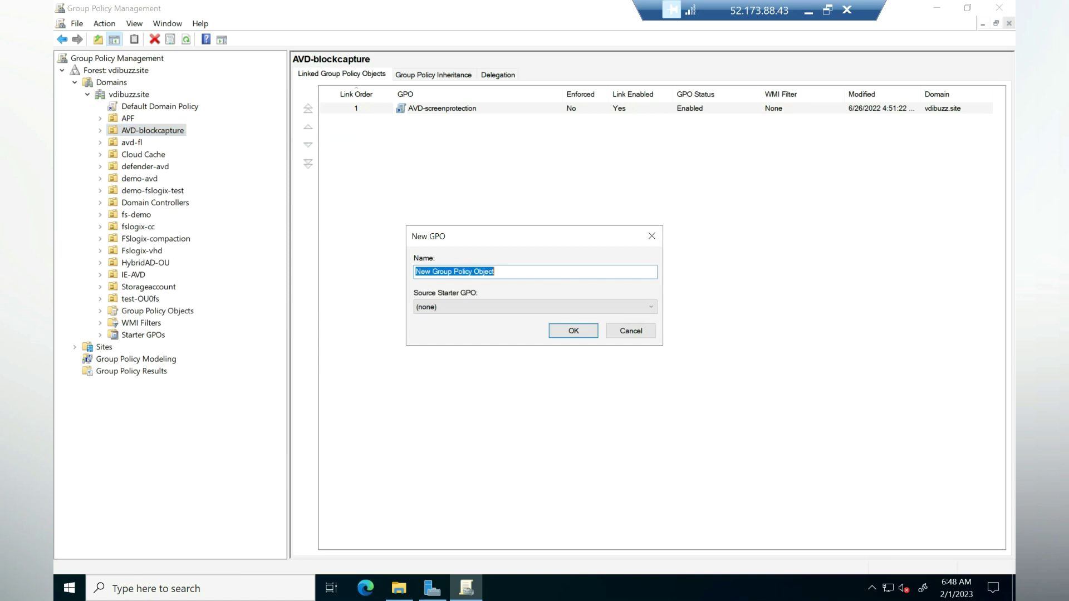
pyautogui.write('watermark')
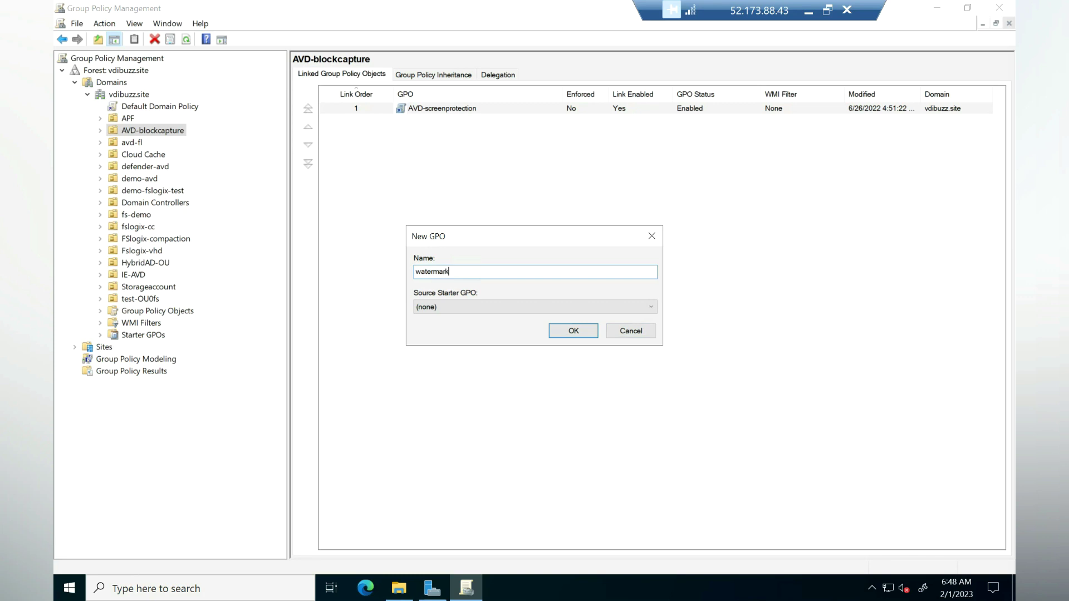
pyautogui.press('Return')
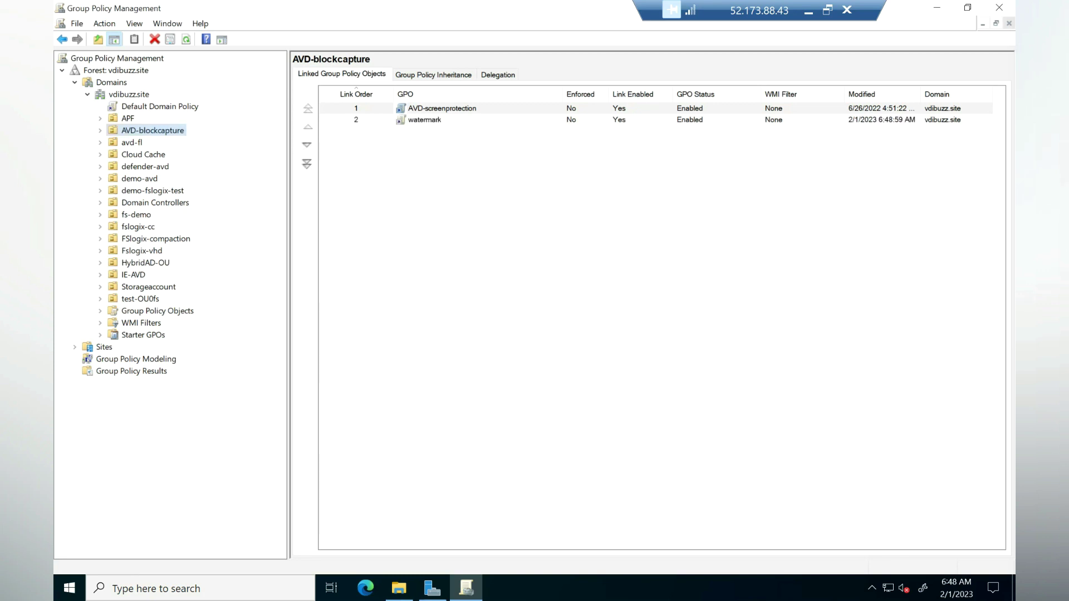
# Open the watermark GPO under AVD-blockcapture in the Group Policy Management Editor
pyautogui.press('Right')
pyautogui.click(142, 154)
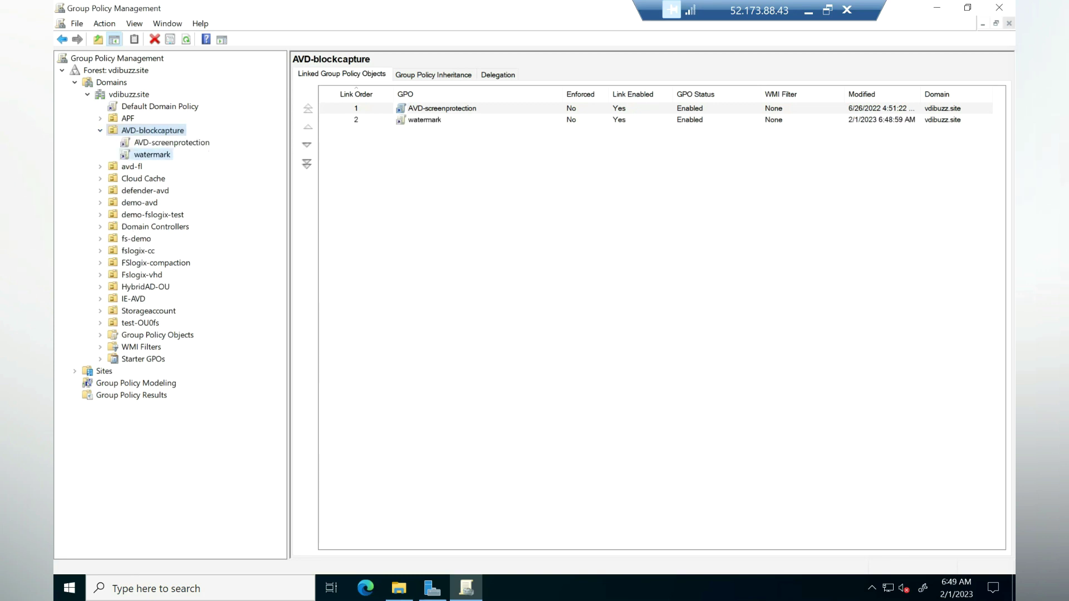
pyautogui.rightClick(151, 154)
pyautogui.click(183, 161)
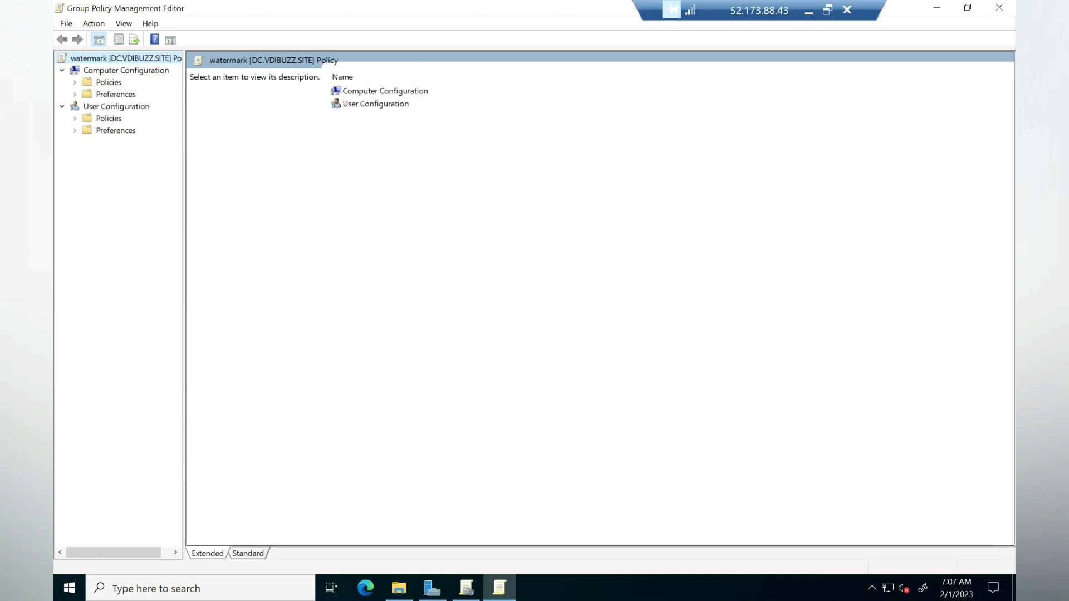
# Expand Computer Configuration Policies > Administrative Templates to Windows Components
pyautogui.click(74, 82)
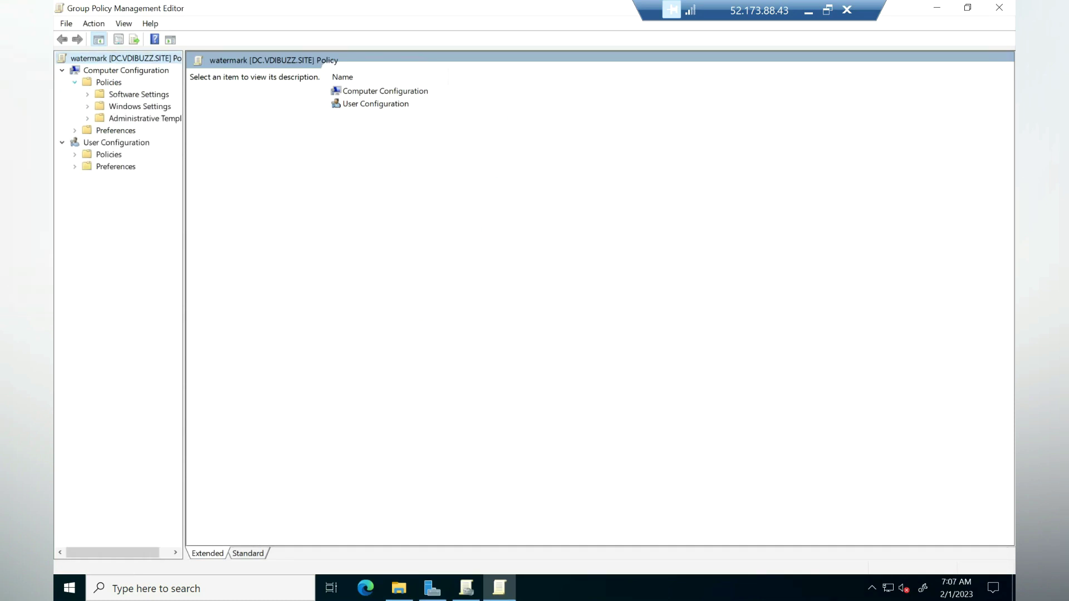
pyautogui.click(87, 118)
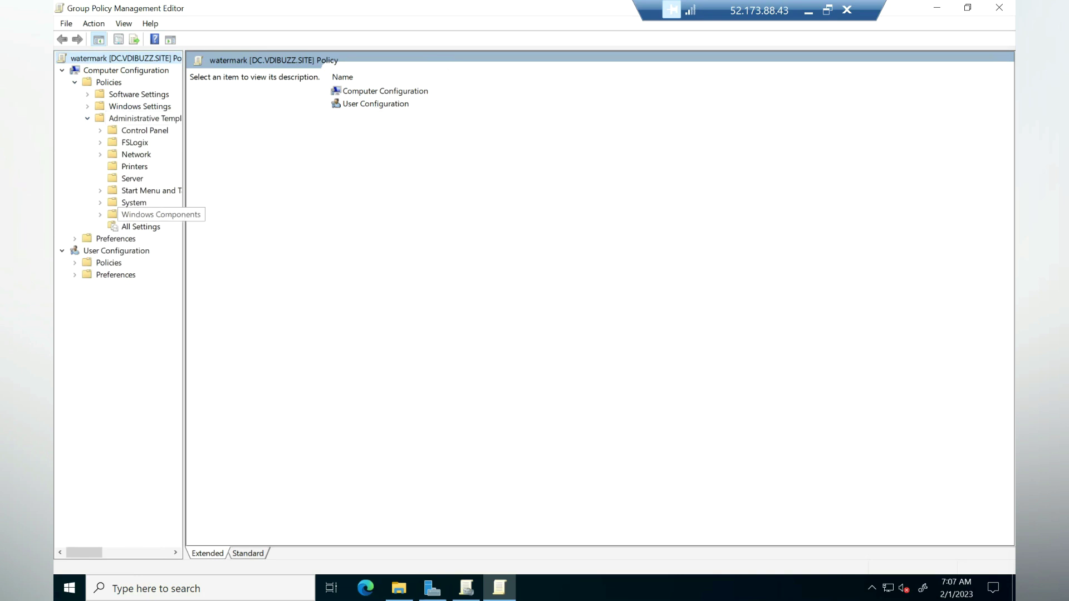
pyautogui.click(150, 214)
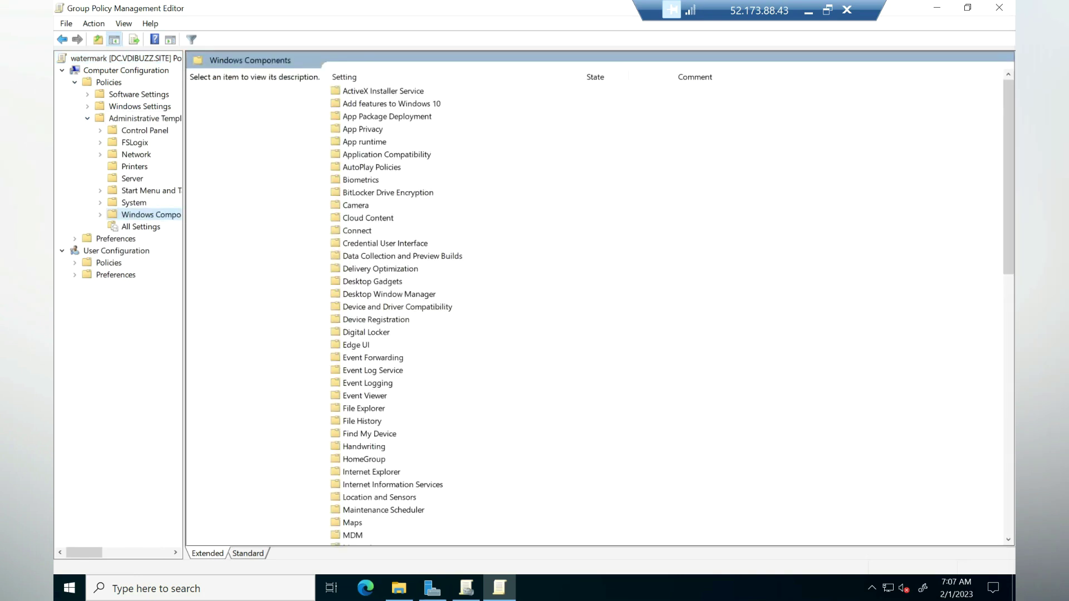
pyautogui.click(366, 332)
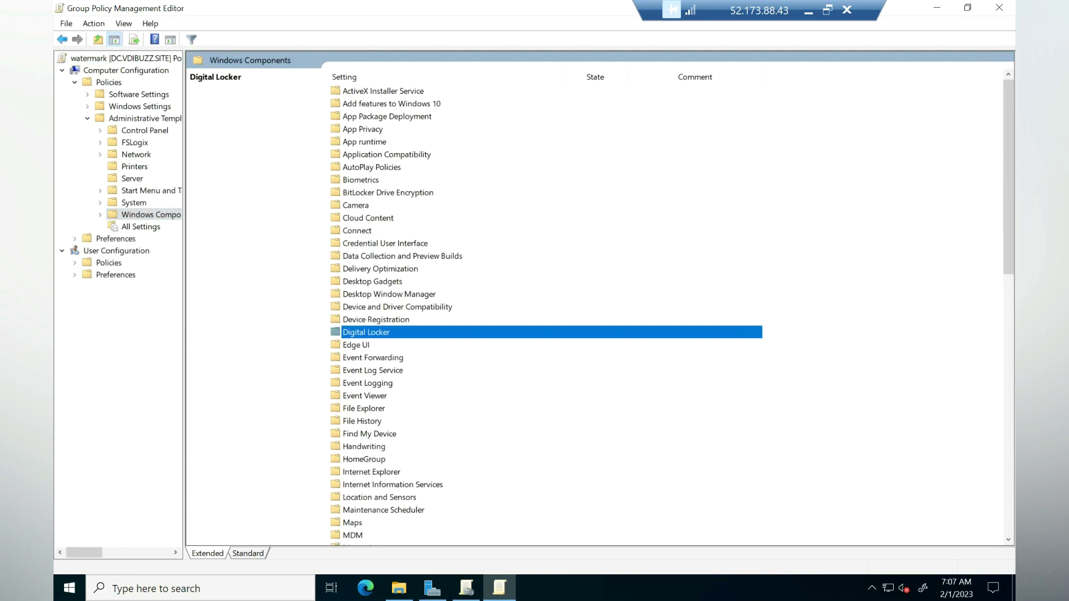
# Go to Remote Desktop Services > Session Host > Azure Virtual Desktop and select Enable watermarking
pyautogui.press('r')
pyautogui.press('Return')
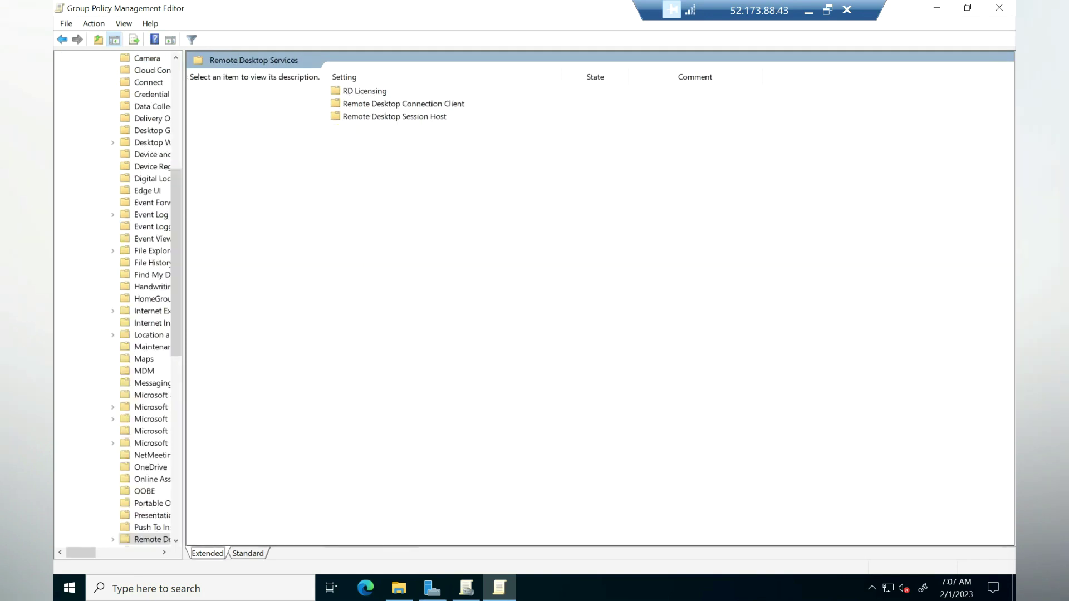
pyautogui.press('r')
pyautogui.press('r')
pyautogui.press('r')
pyautogui.press('Return')
pyautogui.press('c')
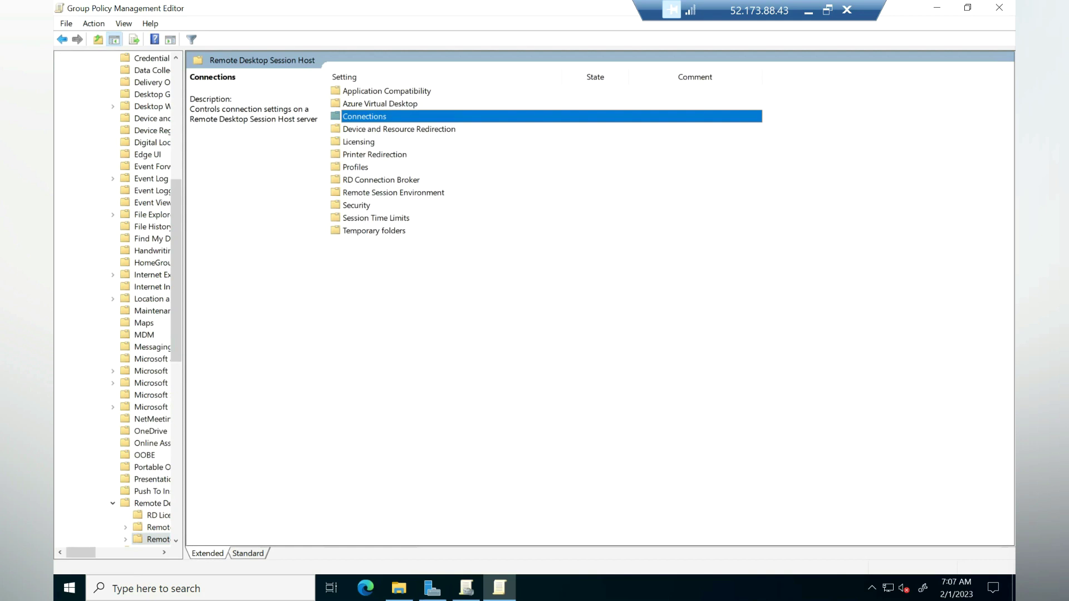
pyautogui.press('Up')
pyautogui.press('Return')
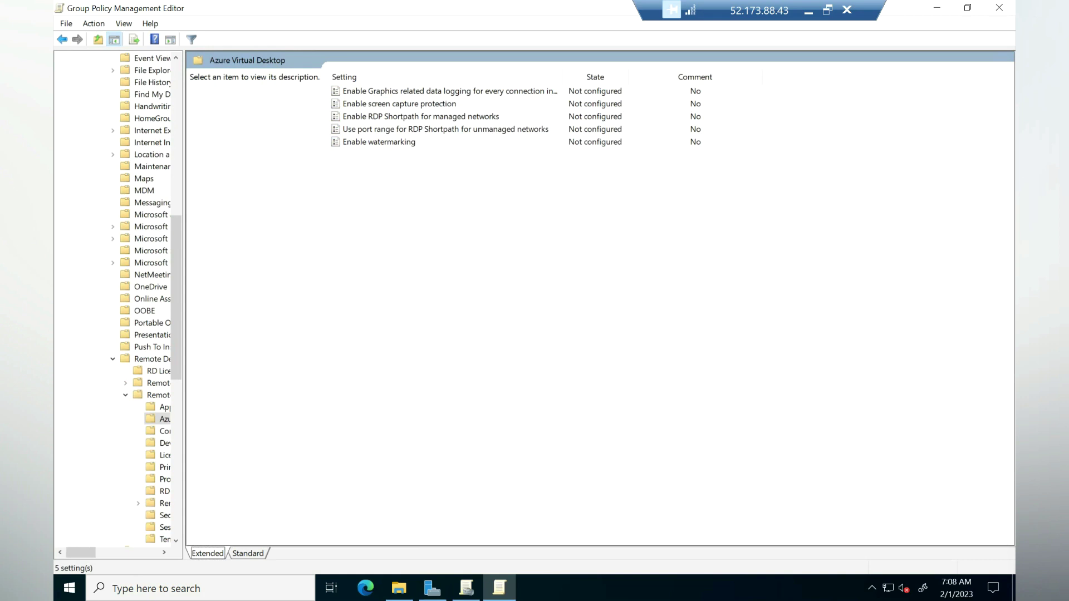
pyautogui.click(379, 142)
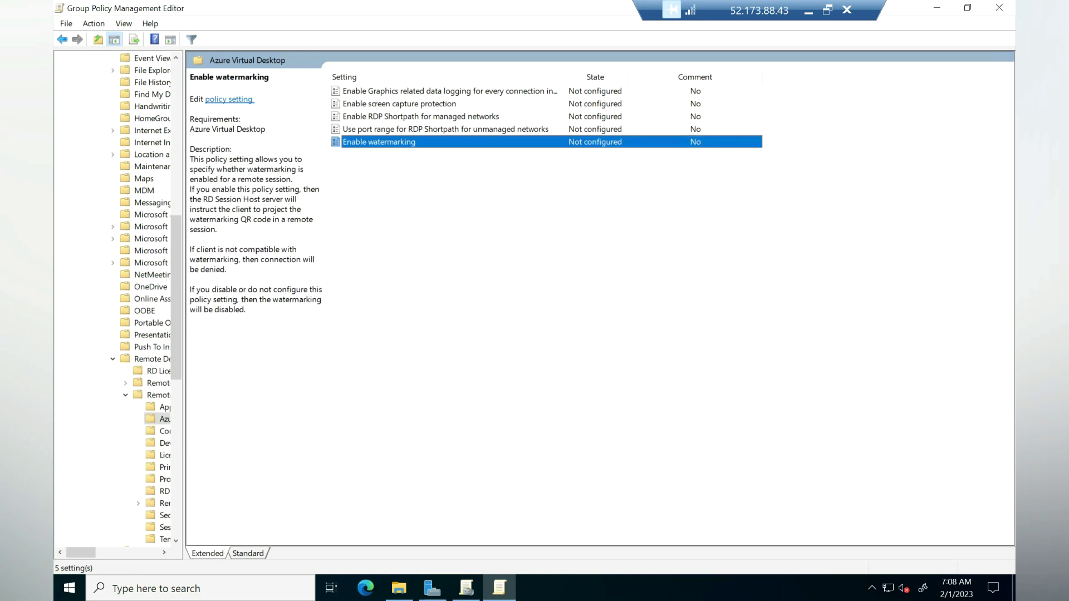
# Open the Enable watermarking policy and set it to Enabled
pyautogui.press('Return')
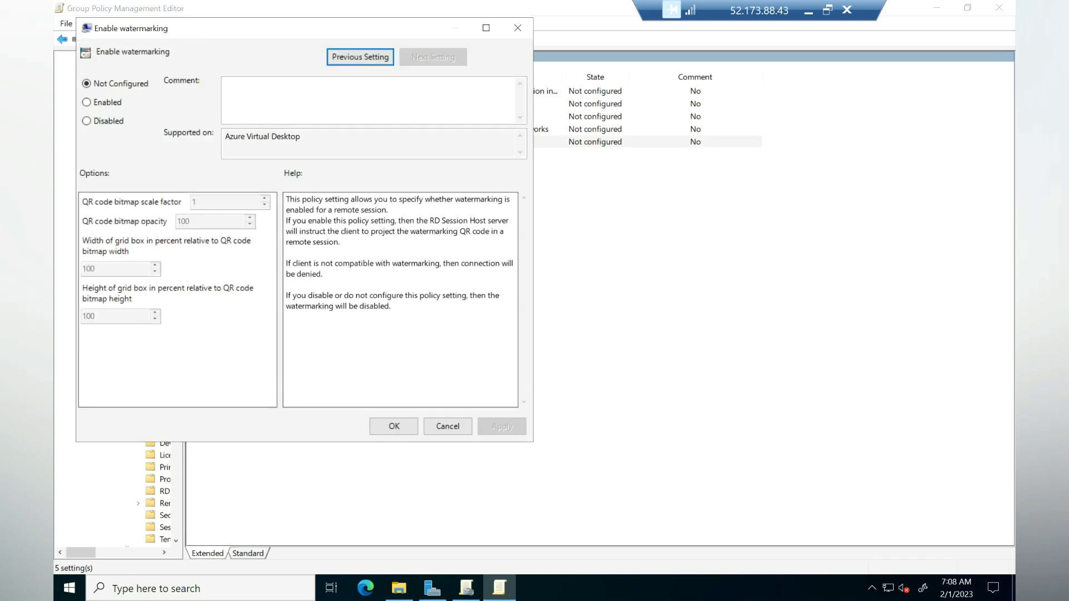
pyautogui.moveTo(278, 28); pyautogui.dragTo(526, 69)
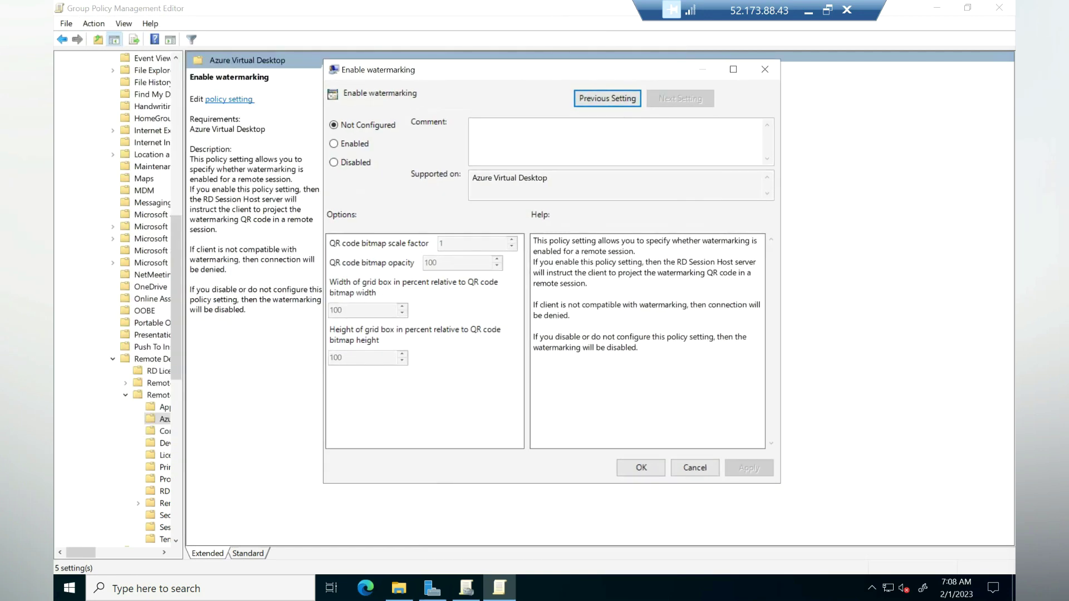
pyautogui.hotkey('alt', 'e')
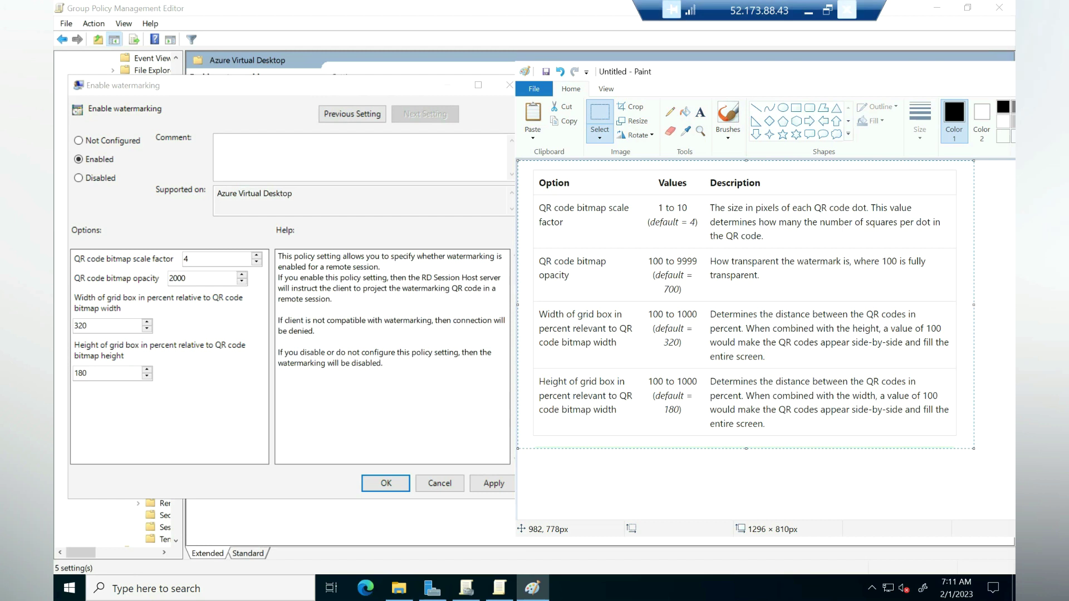
# Check the watermarking docs locally, then apply the Enable watermarking policy settings
pyautogui.click(808, 10)
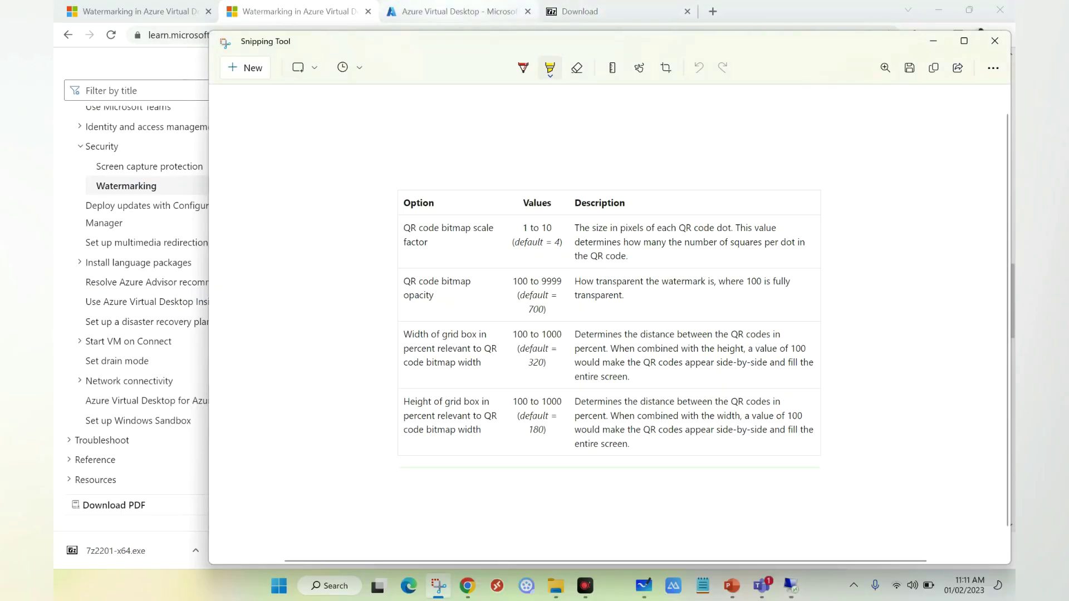
pyautogui.click(131, 11)
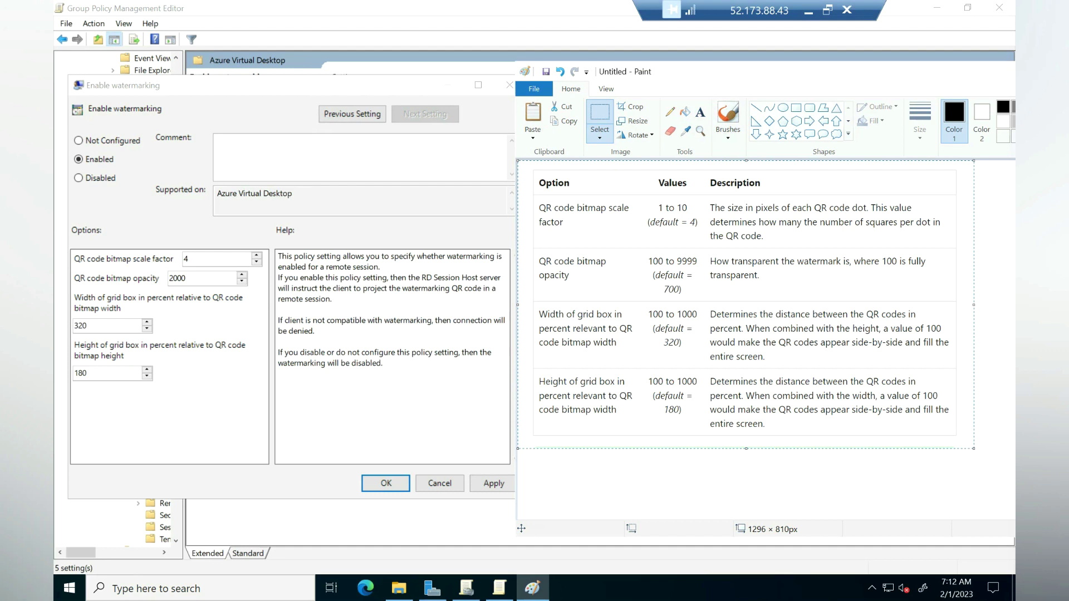
pyautogui.click(302, 373)
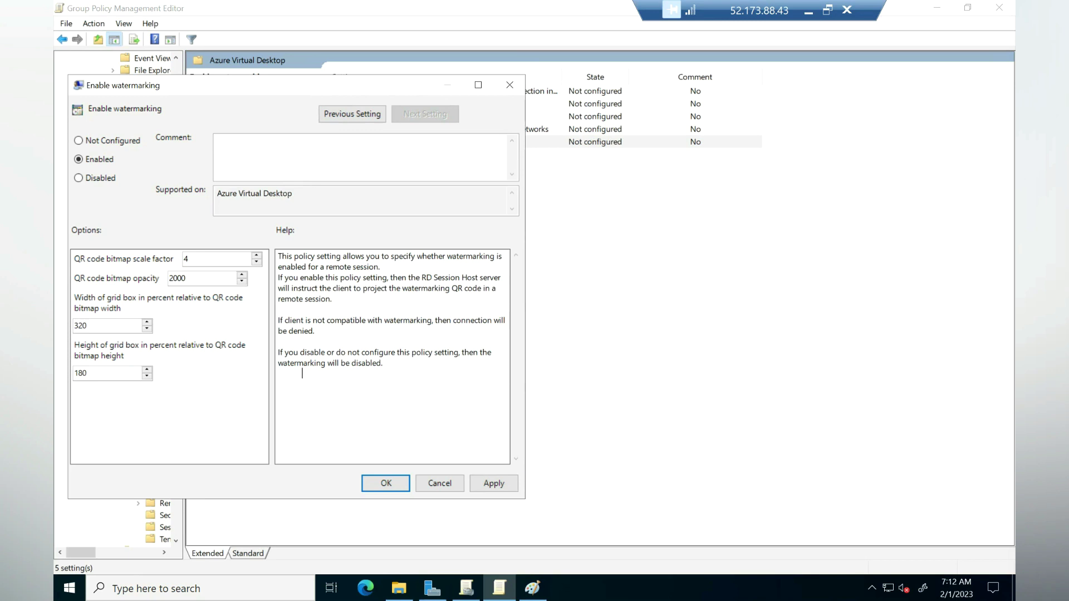
pyautogui.click(493, 483)
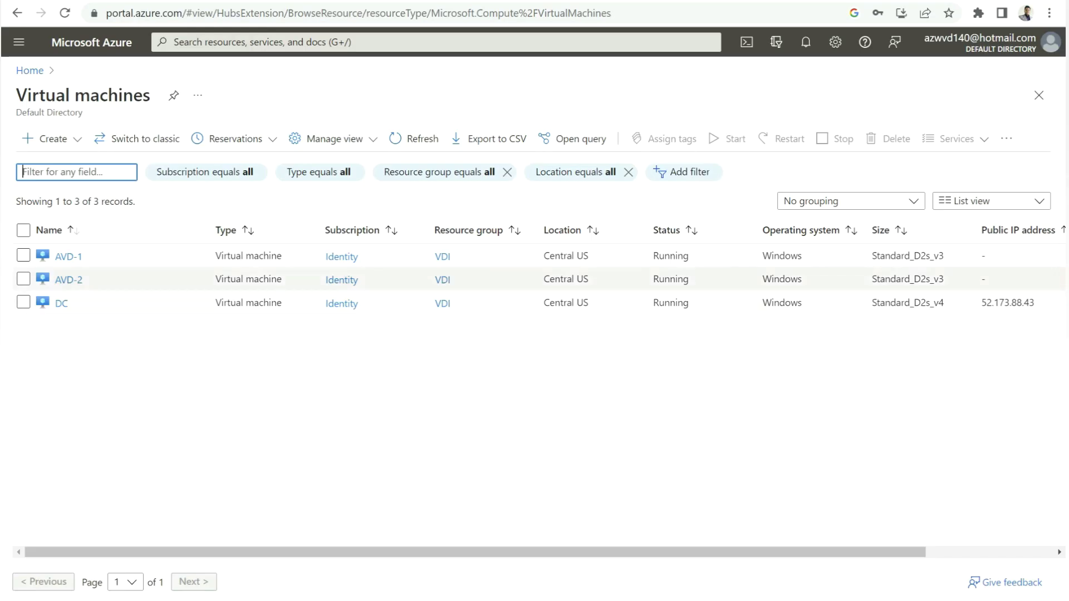
# Restart the AVD-1 and AVD-2 virtual machines from the Azure portal
pyautogui.click(23, 255)
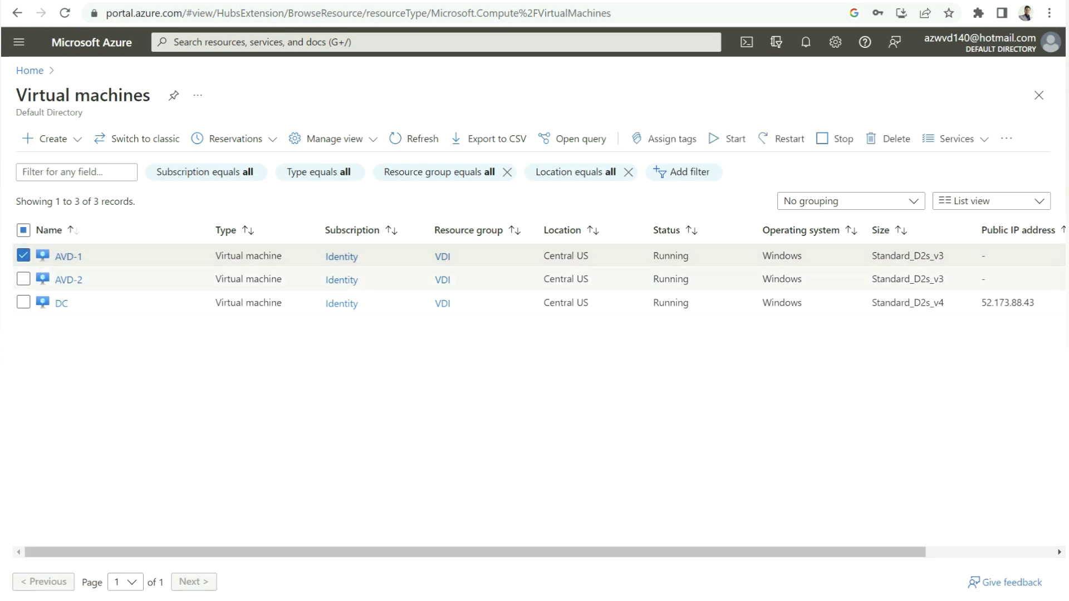
pyautogui.click(23, 279)
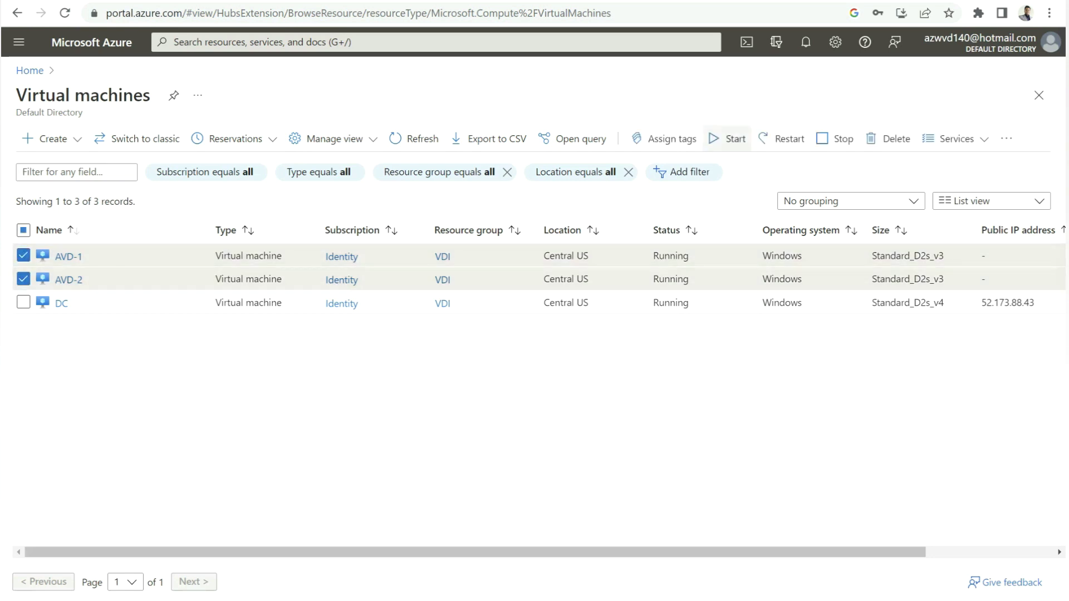
pyautogui.click(782, 139)
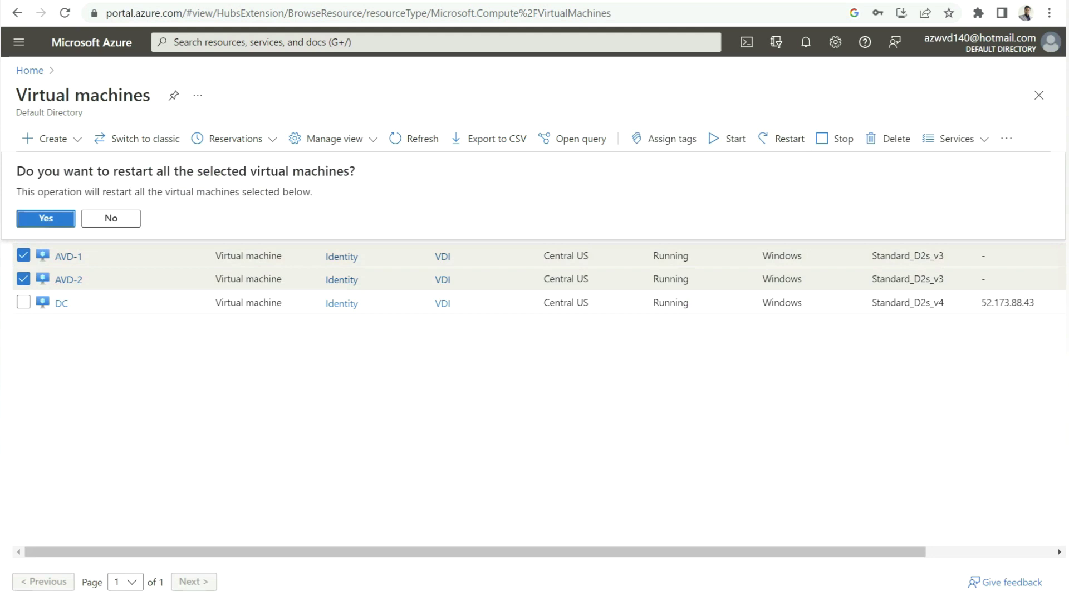
pyautogui.press('Return')
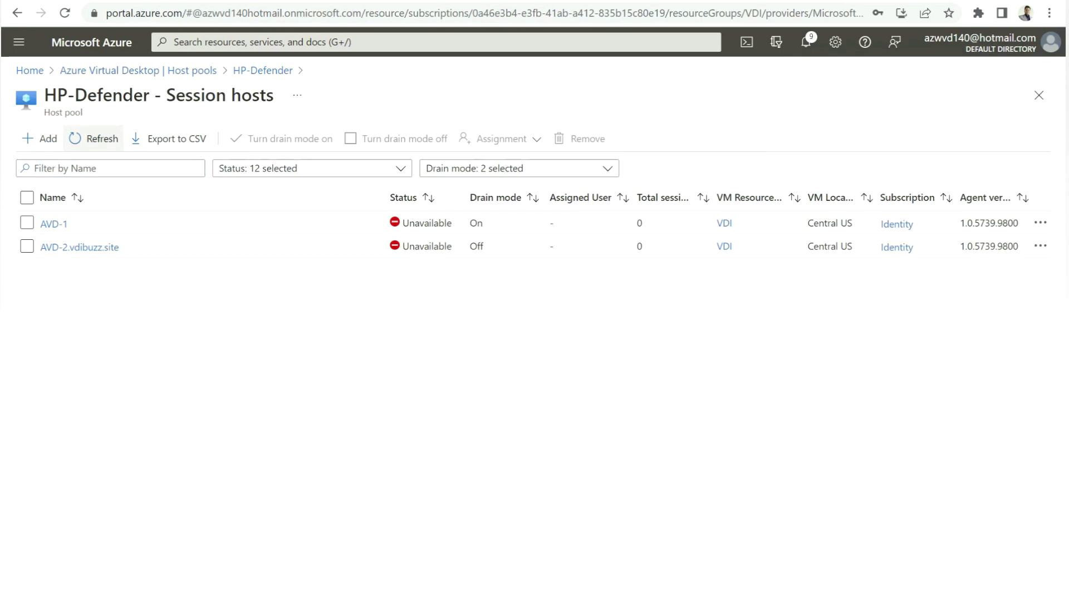
# Refresh the HP-Defender session host list
pyautogui.click(92, 138)
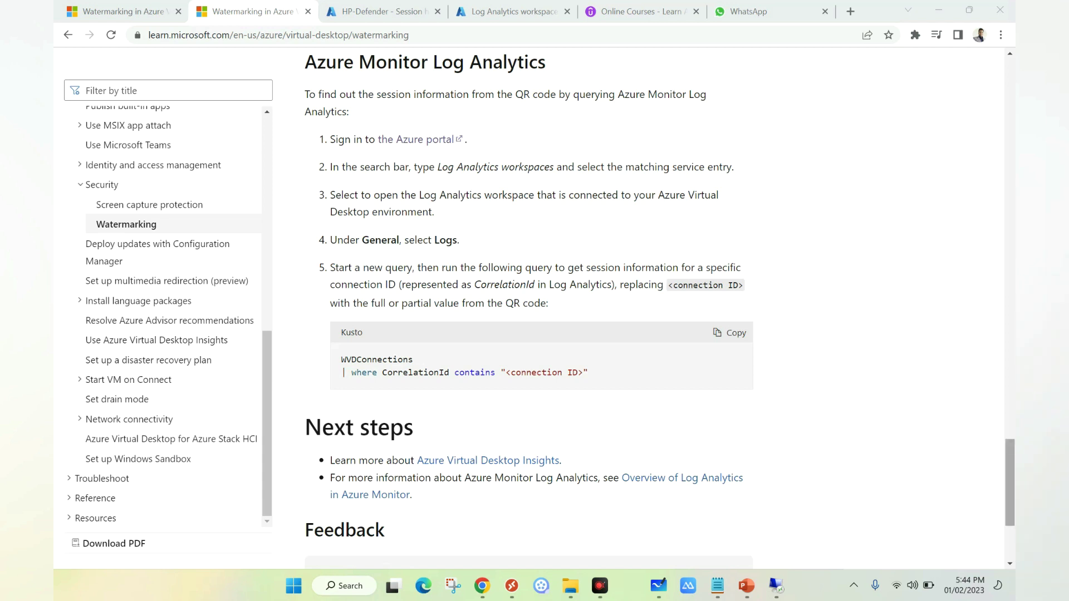
# Review the Find session information section, then switch to the Log Analytics workspaces tab
pyautogui.scroll(7, 528, 307)
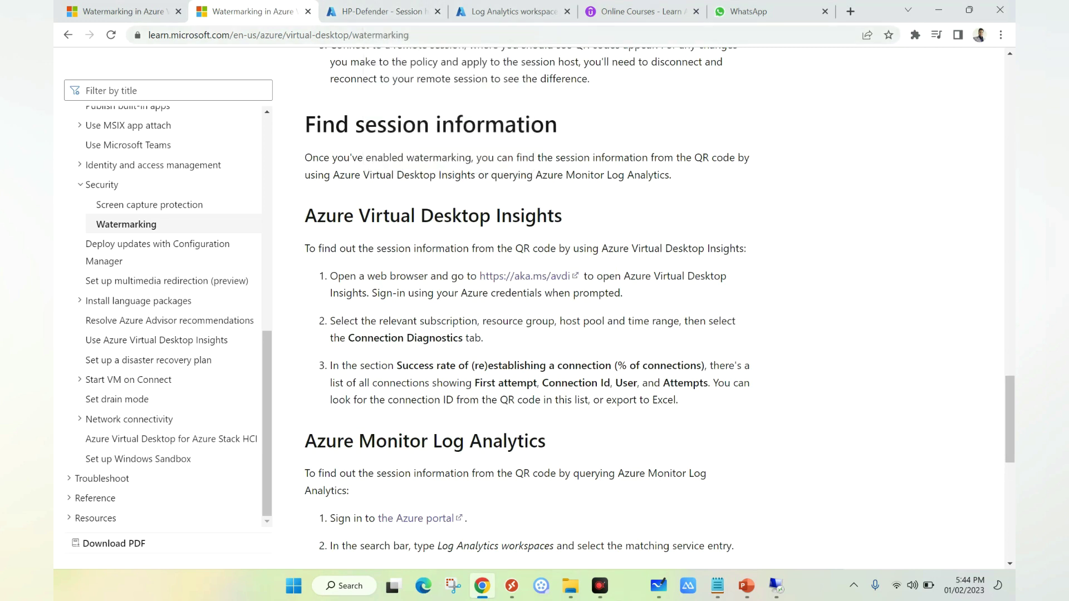
pyautogui.hotkey('ctrl', '4')
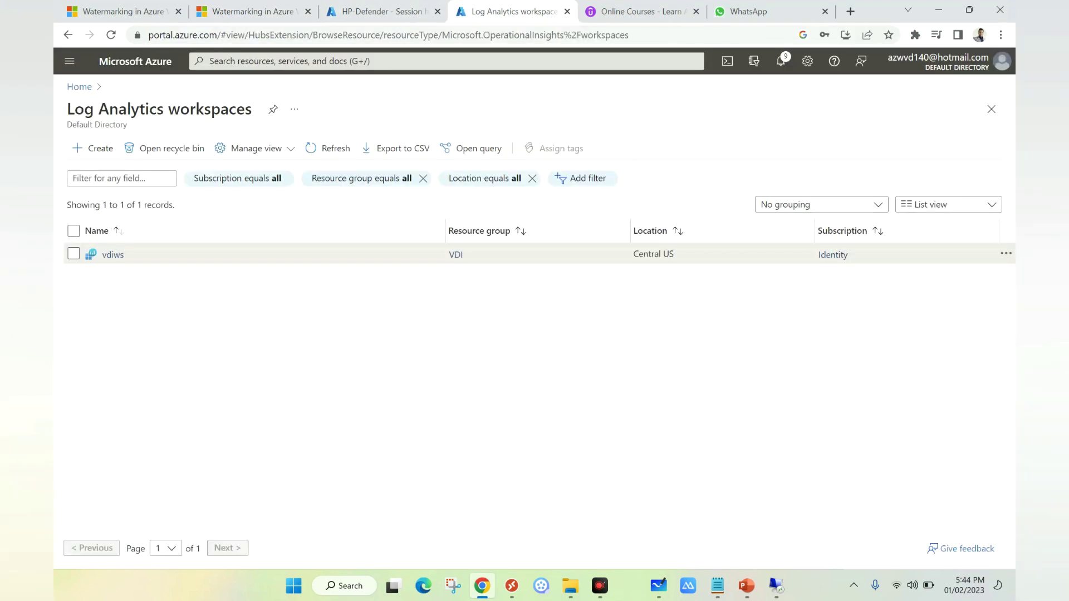
# Open the Logs query view of the vdiws Log Analytics workspace
pyautogui.click(112, 254)
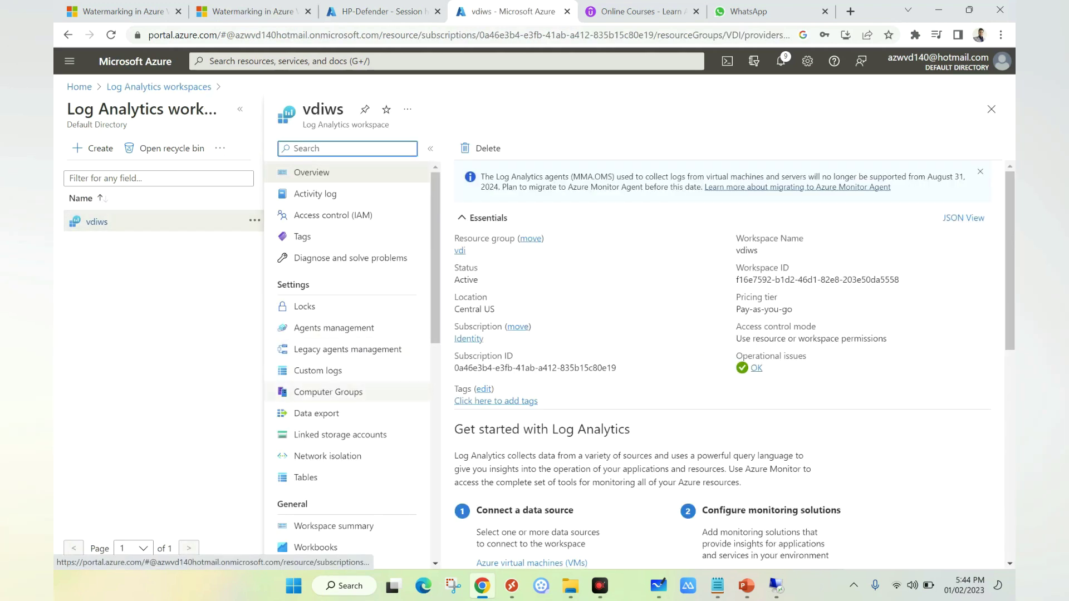
pyautogui.scroll(-3, 434, 278)
pyautogui.scroll(-1, 345, 334)
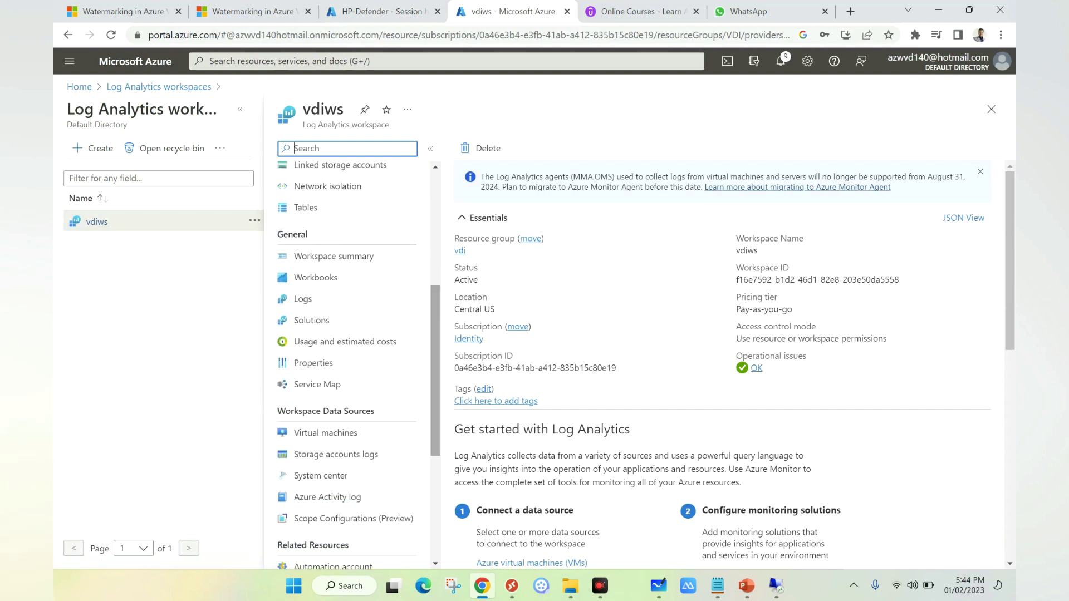
pyautogui.click(303, 299)
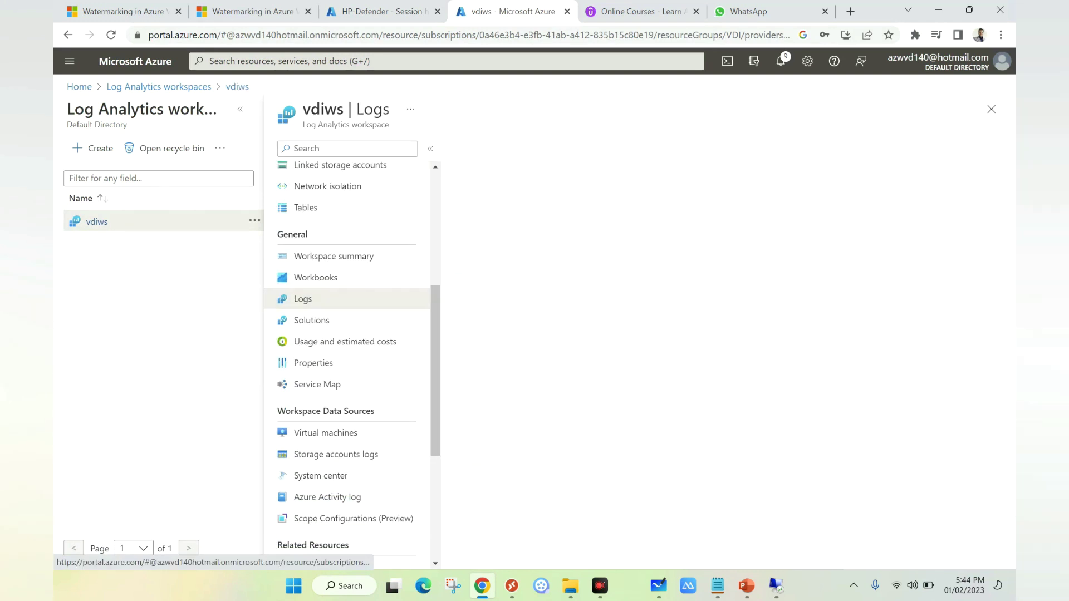
# Copy the prepared WVDConnections correlation-ID query from Notepad and return to the portal
pyautogui.click(717, 585)
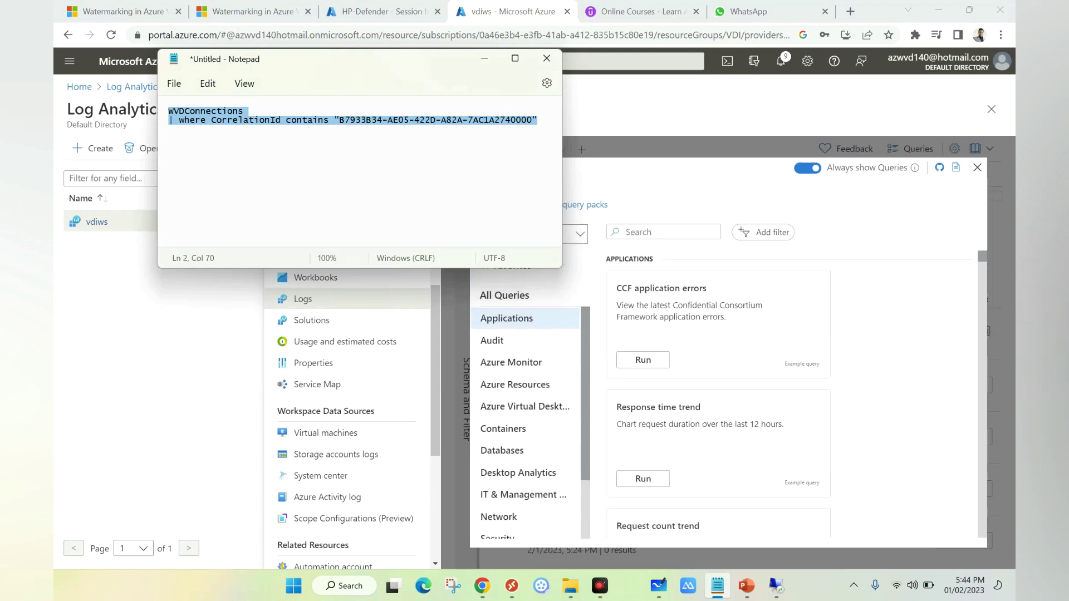
pyautogui.click(361, 119)
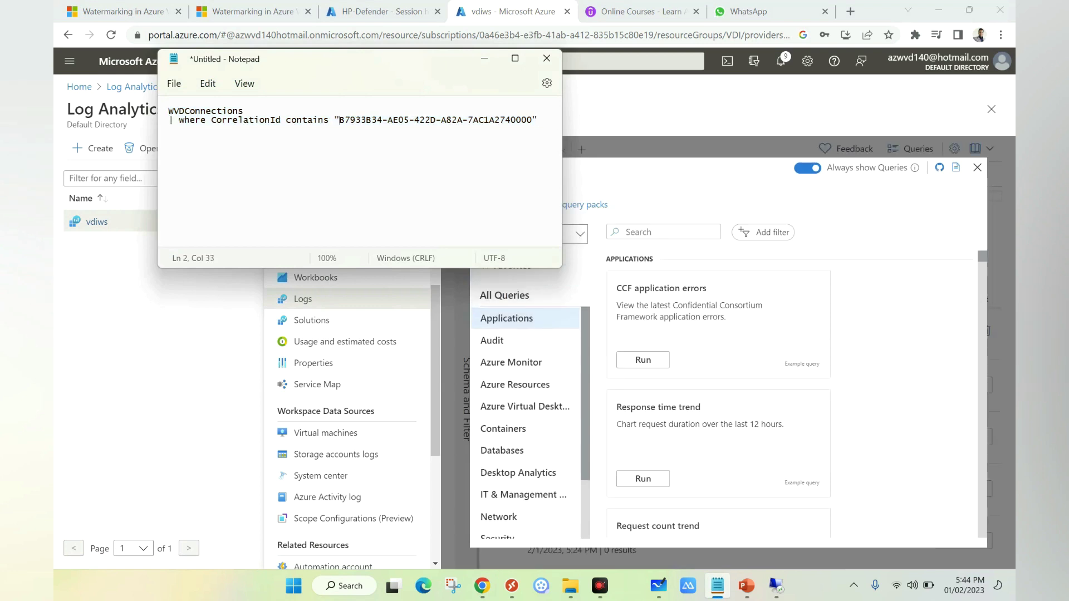
pyautogui.moveTo(340, 120); pyautogui.dragTo(168, 110)
pyautogui.rightClick(188, 123)
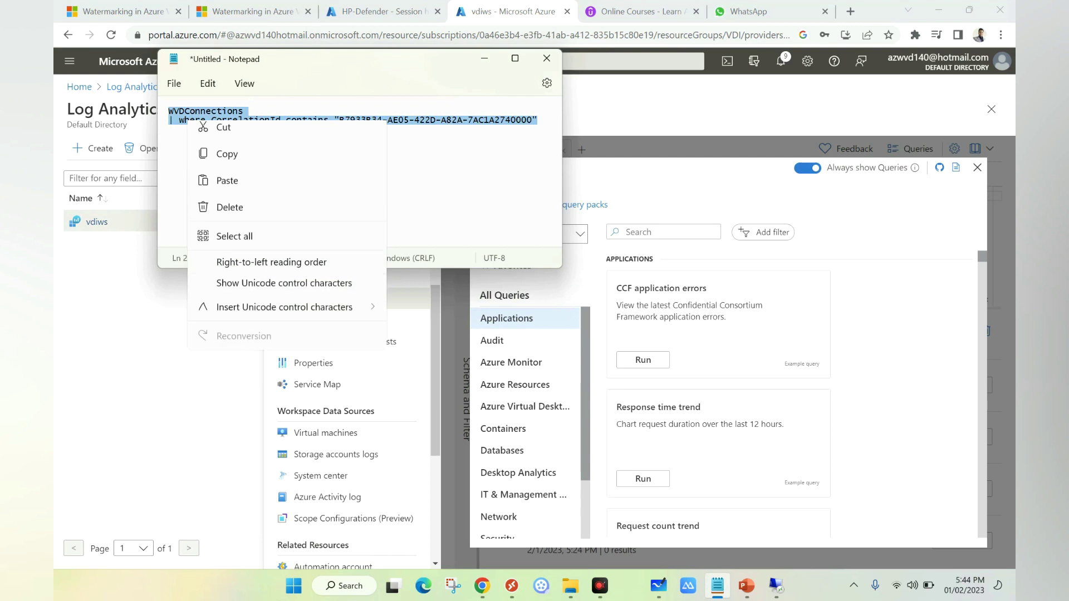
pyautogui.click(227, 191)
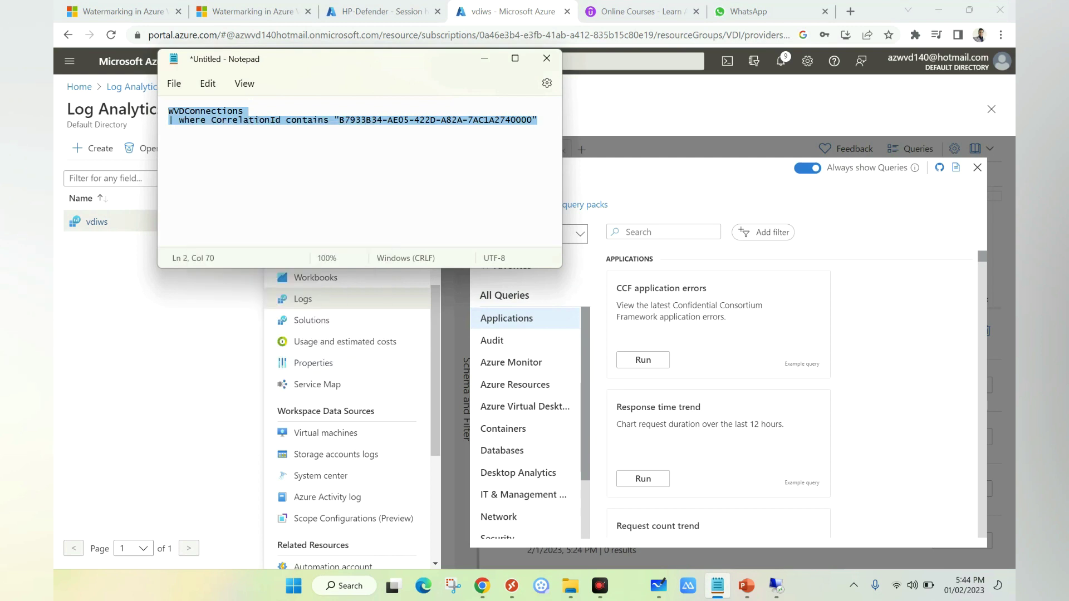
pyautogui.hotkey('alt', 'Tab')
# Paste and run the WVDConnections query, then expand its single connection record
pyautogui.press('Escape')
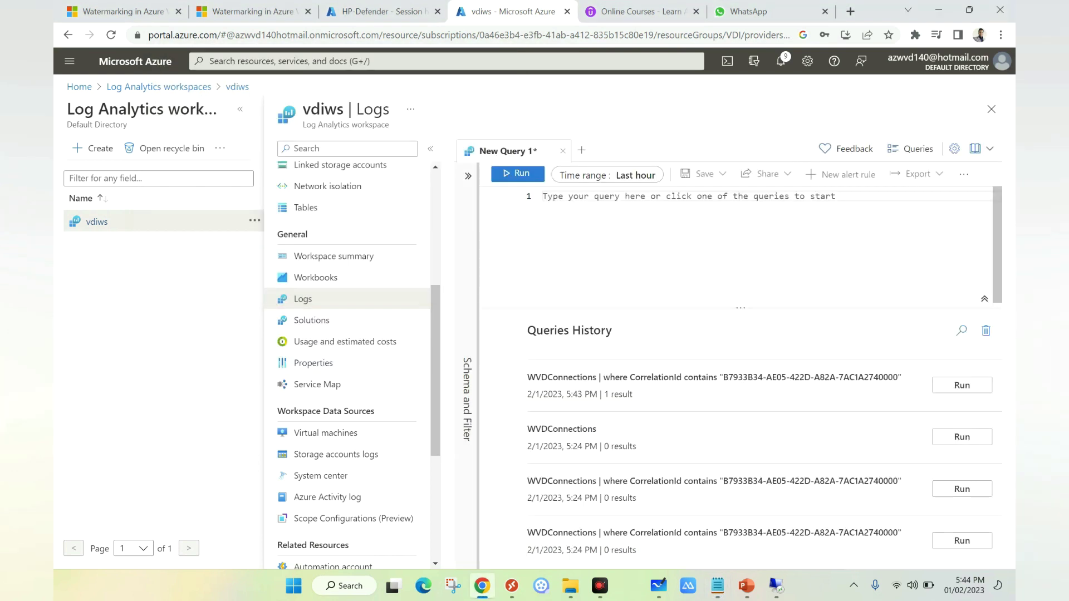
pyautogui.hotkey('ctrl', 'v')
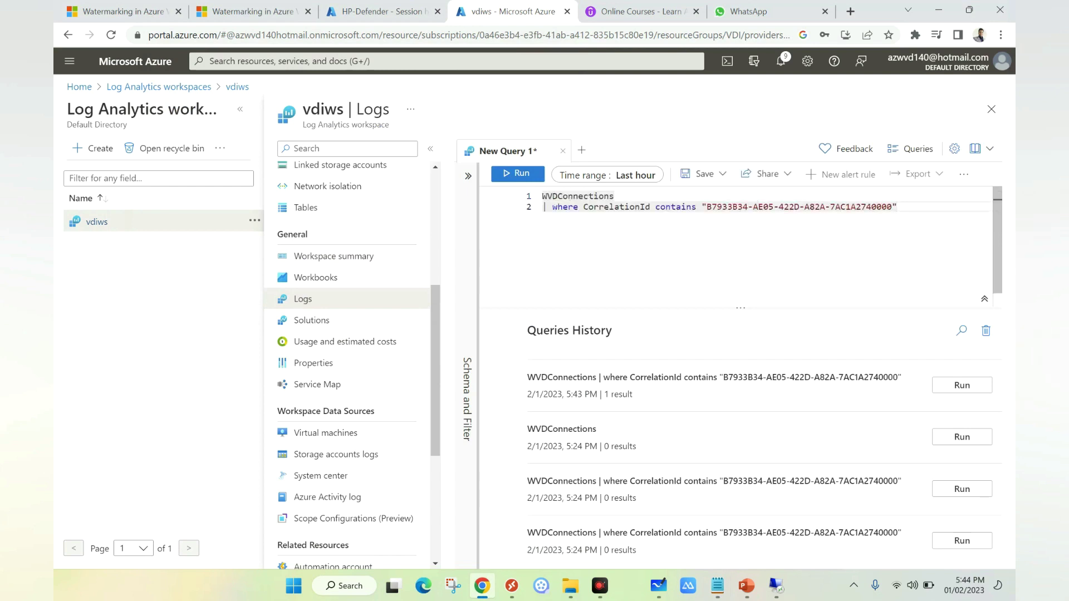
pyautogui.hotkey('shift', 'Return')
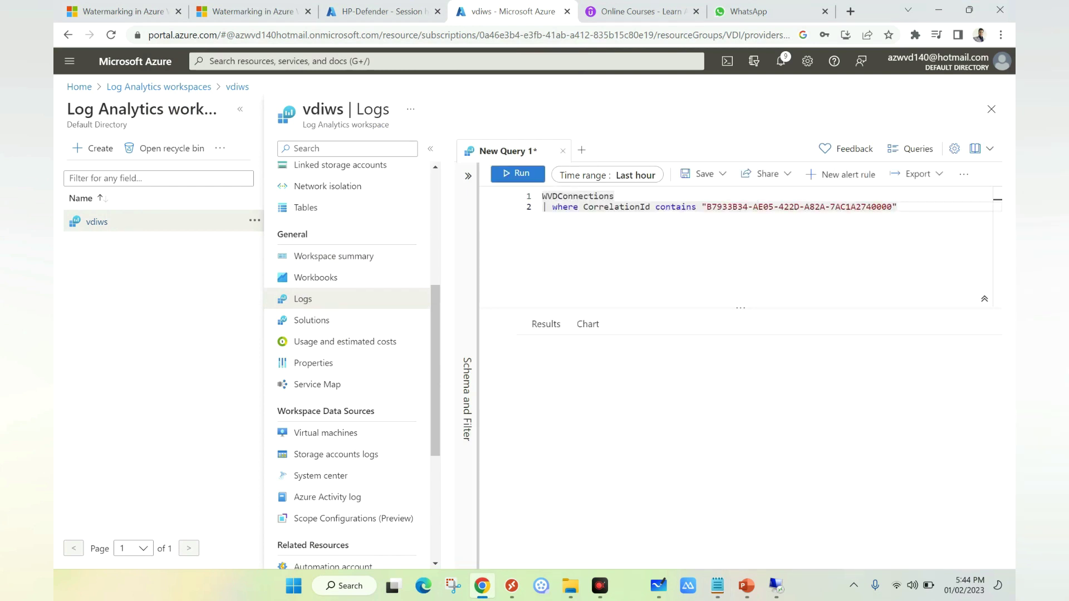
pyautogui.click(528, 366)
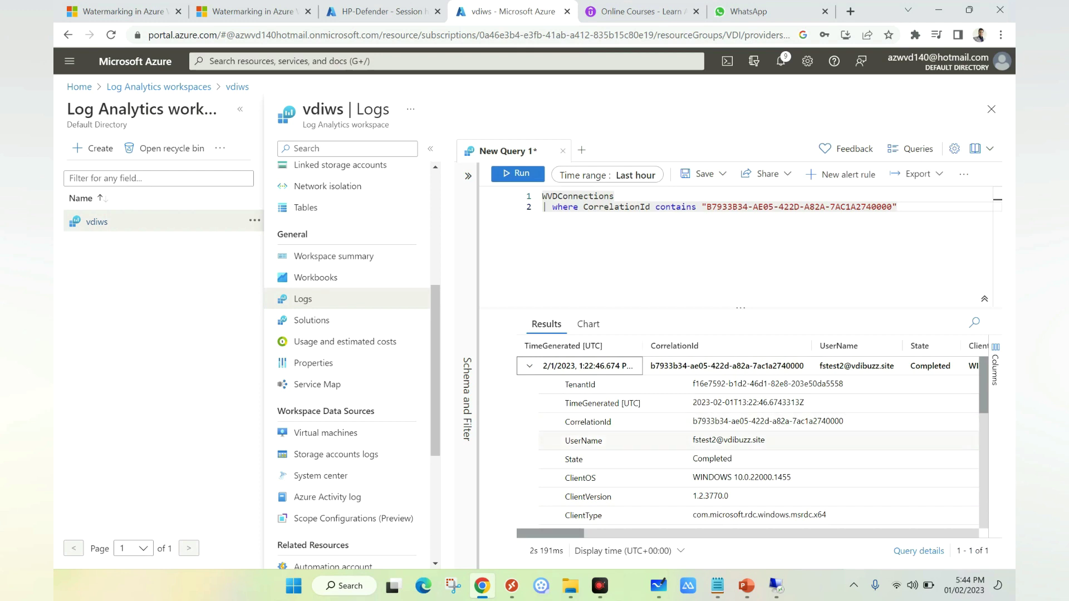
pyautogui.scroll(-3, 746, 442)
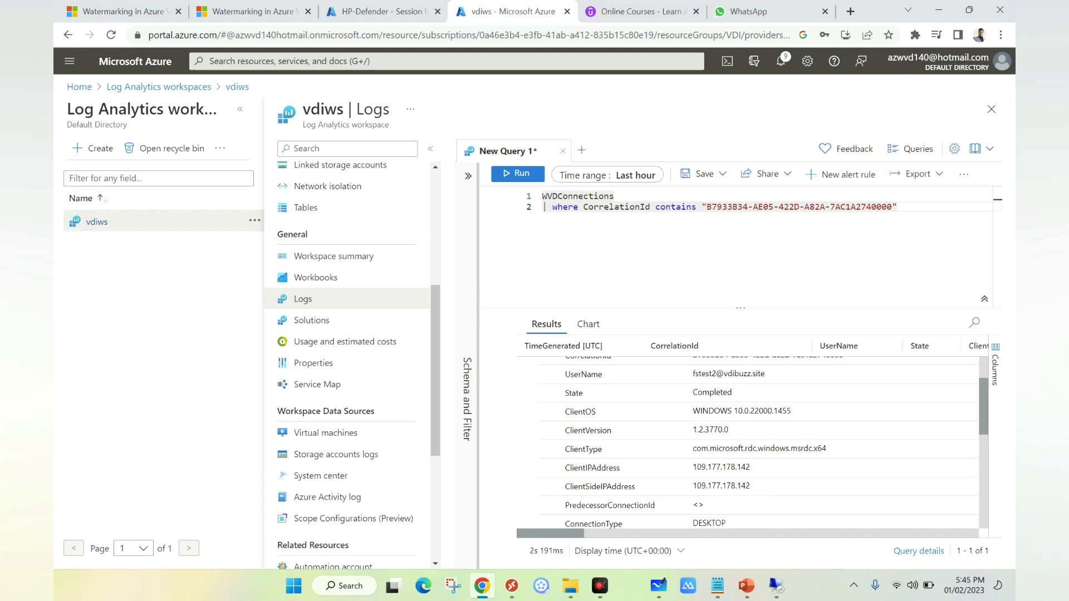
pyautogui.scroll(-3, 746, 445)
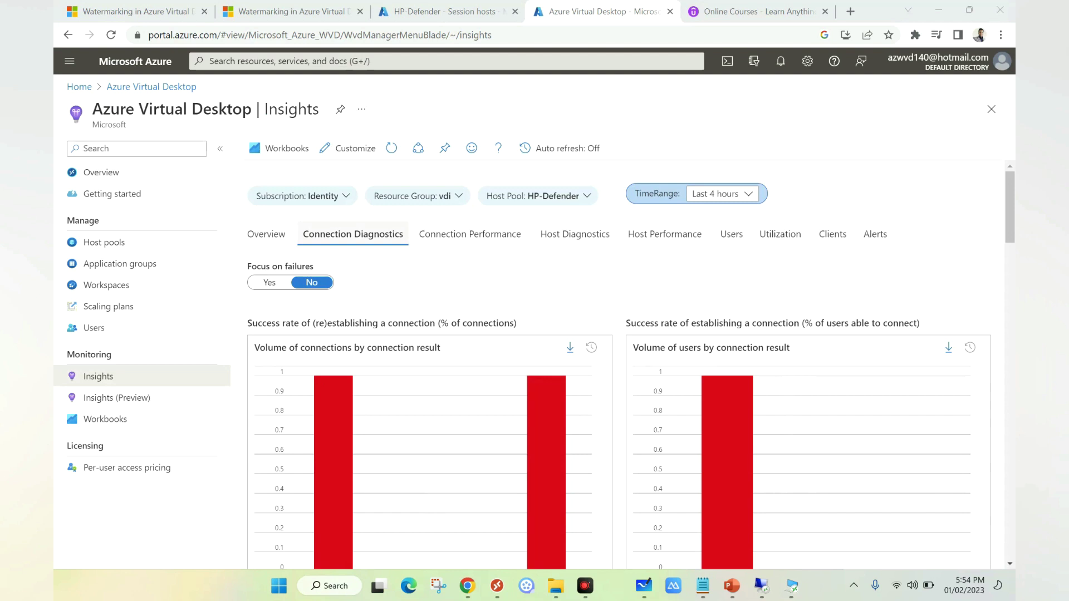
# Select the second failed connection in the Connection Diagnostics table
pyautogui.scroll(-4, 629, 362)
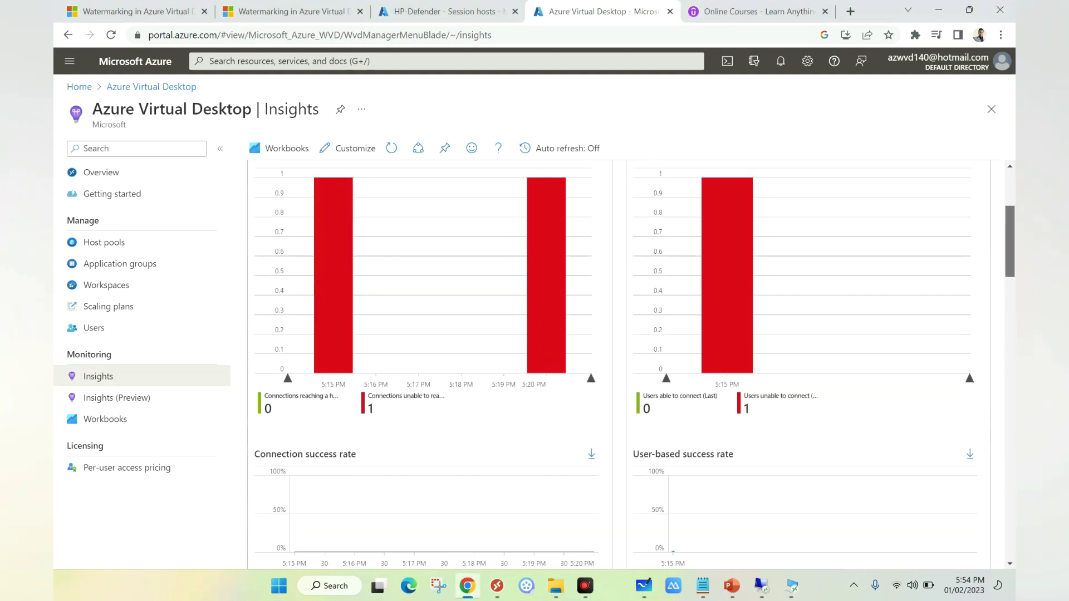
pyautogui.scroll(4, 629, 362)
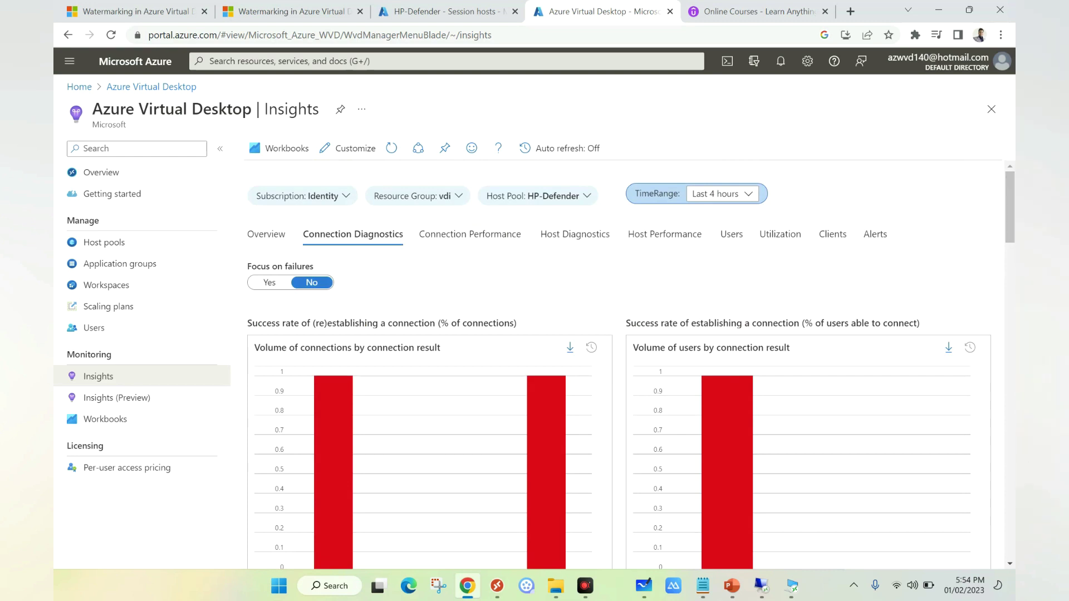
pyautogui.moveTo(250, 334); pyautogui.dragTo(682, 295)
pyautogui.scroll(-2, 544, 535)
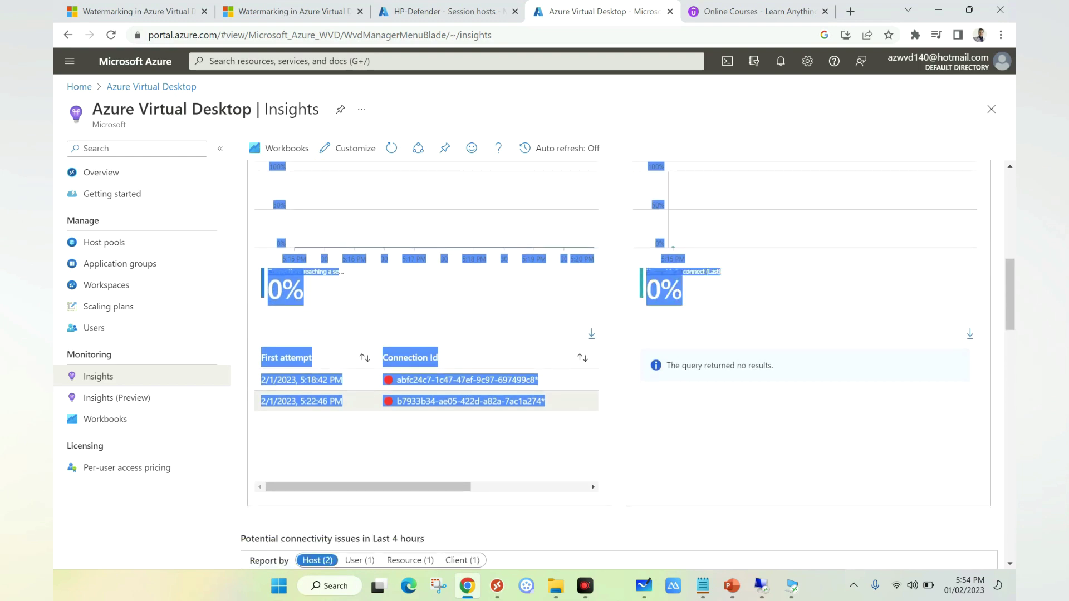
pyautogui.click(468, 400)
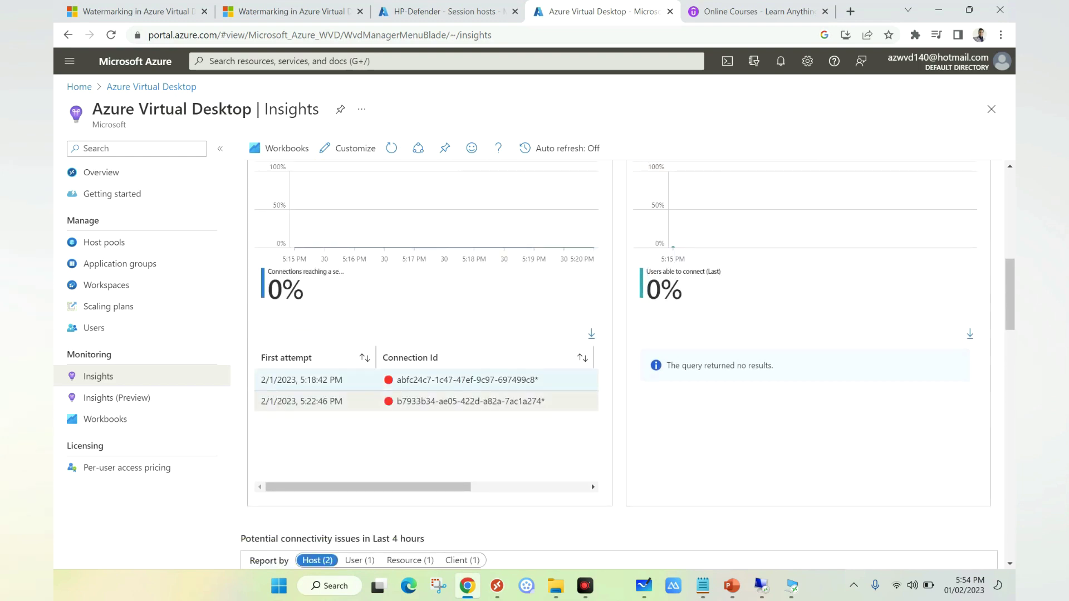
# Export the connection diagnostics table to Excel as export_data (3).xlsx
pyautogui.hscroll(3, 426, 389)
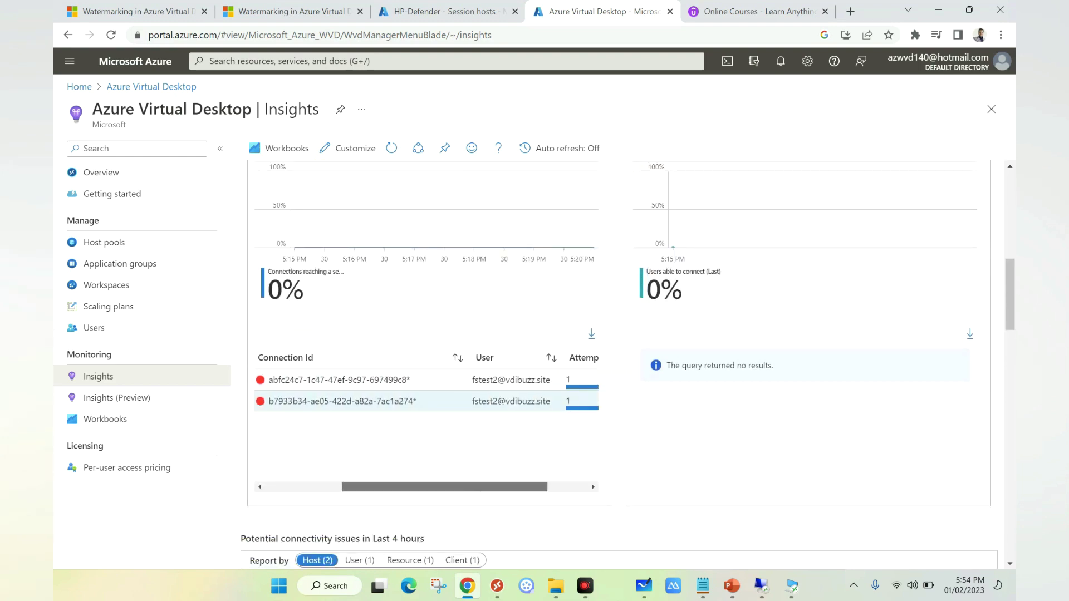
pyautogui.hscroll(-3, 426, 390)
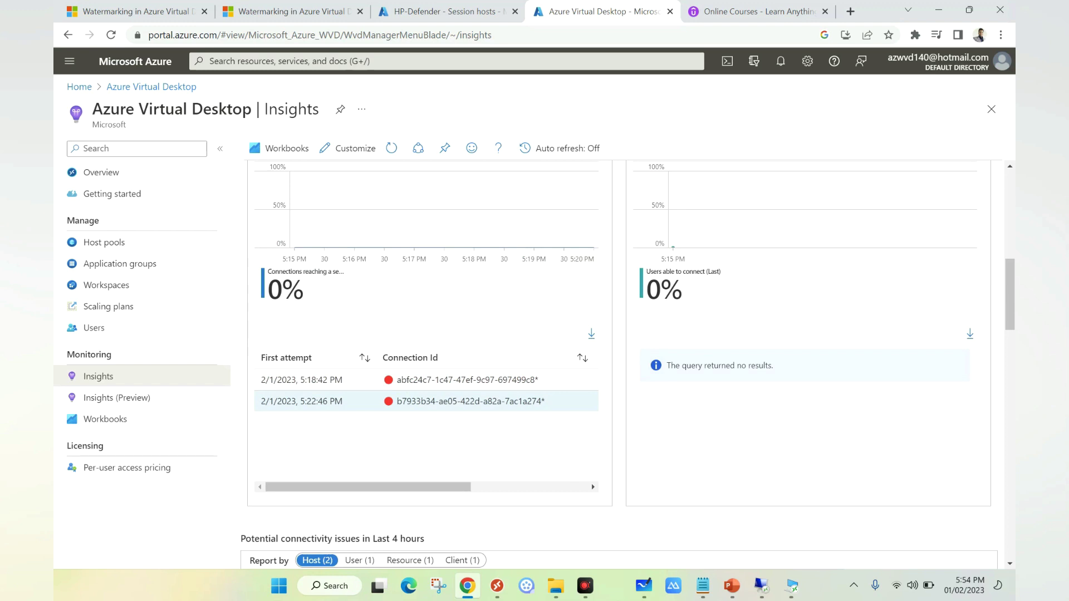
pyautogui.hscroll(2, 426, 389)
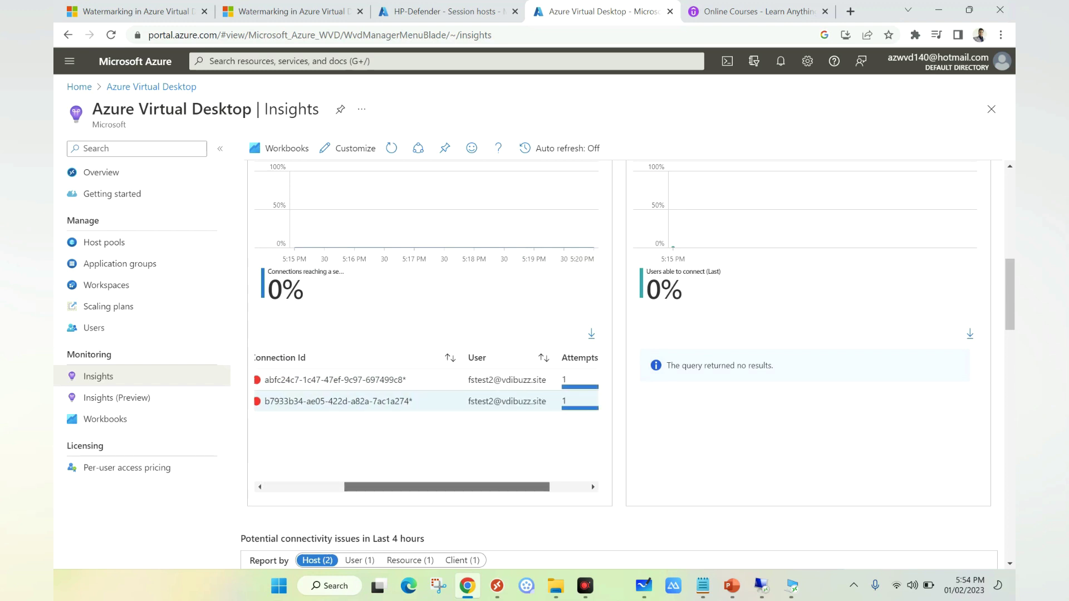
pyautogui.hscroll(1, 425, 389)
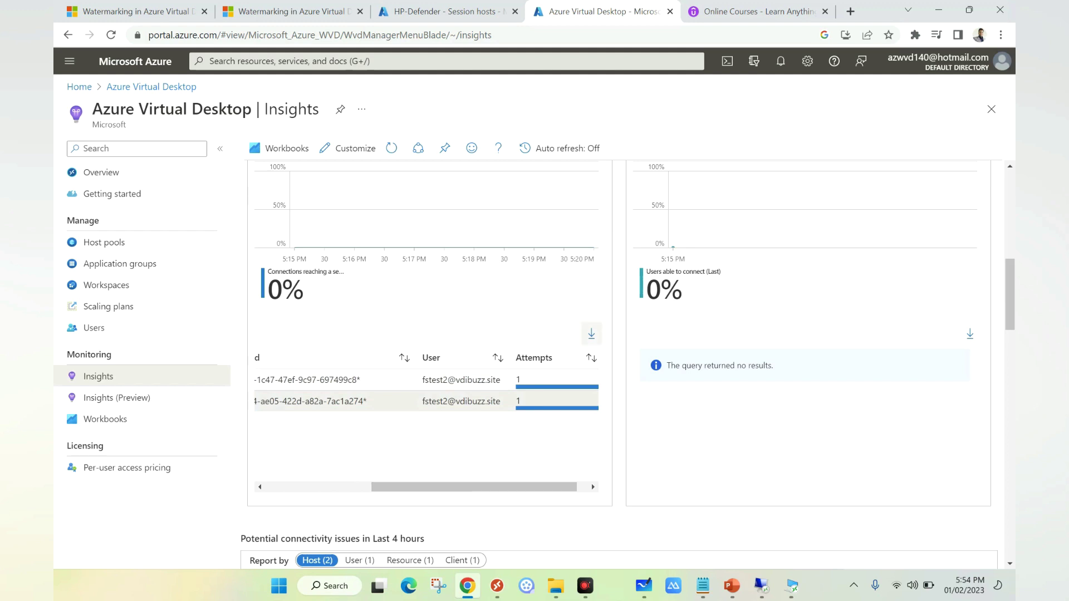
pyautogui.click(591, 334)
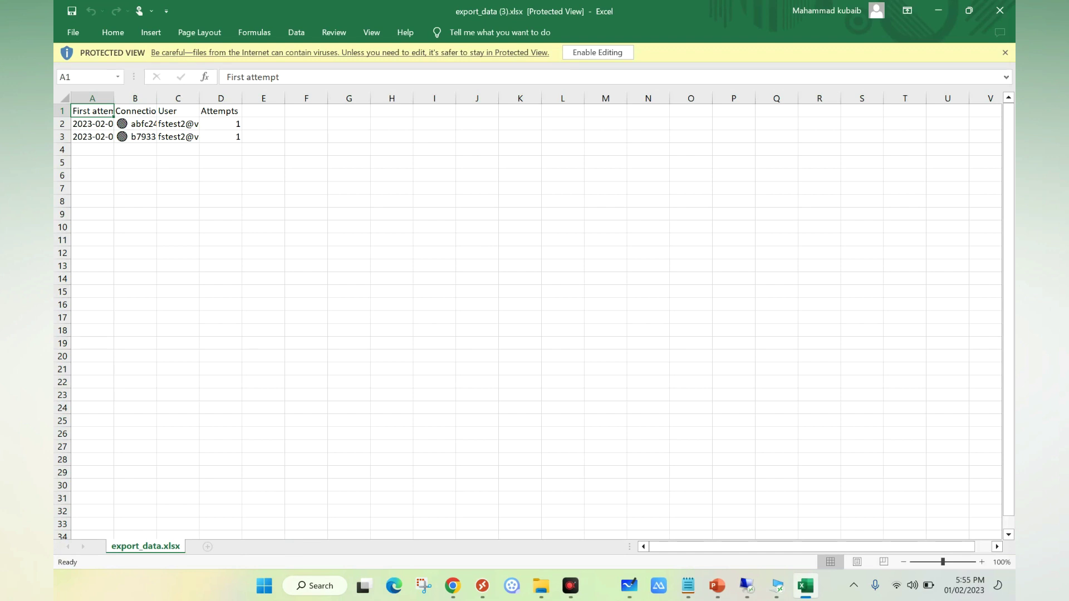
# Autofit columns A, B and C of export_data (3).xlsx, then close Excel
pyautogui.doubleClick(113, 98)
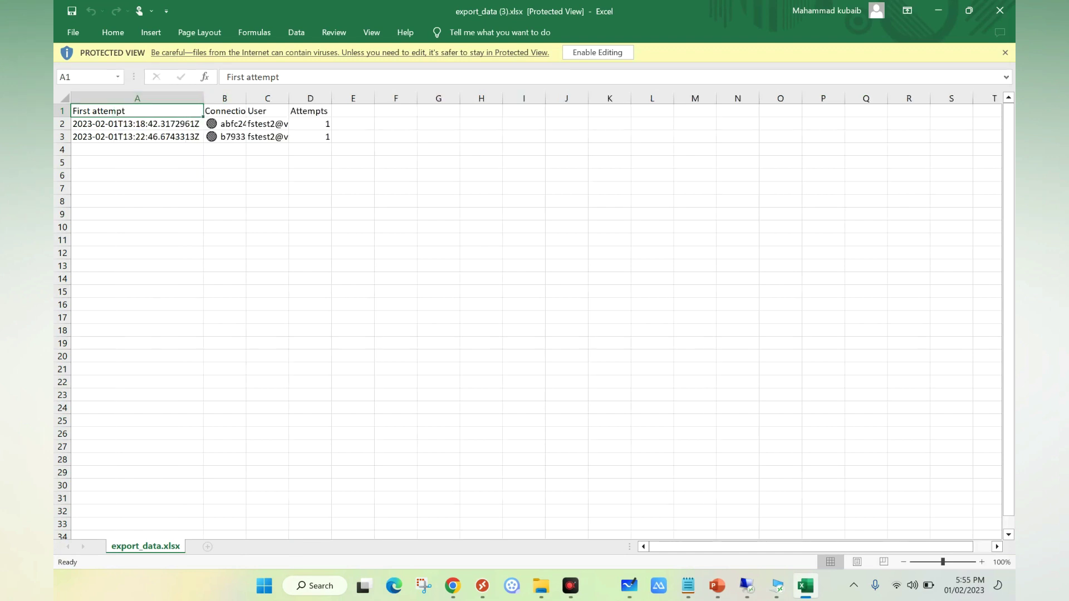
pyautogui.doubleClick(246, 98)
pyautogui.click(292, 136)
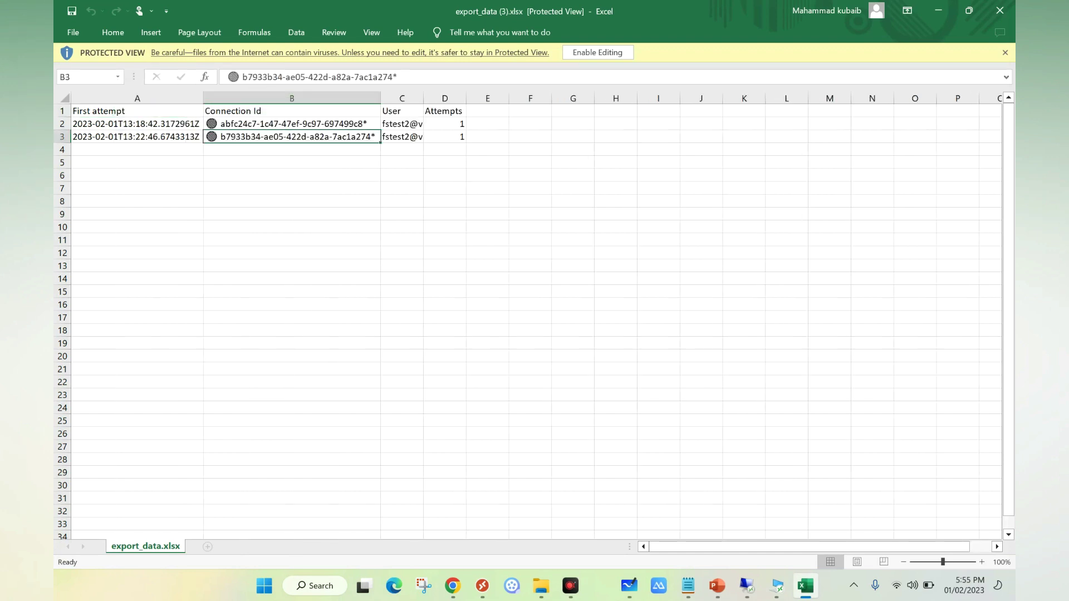
pyautogui.doubleClick(423, 98)
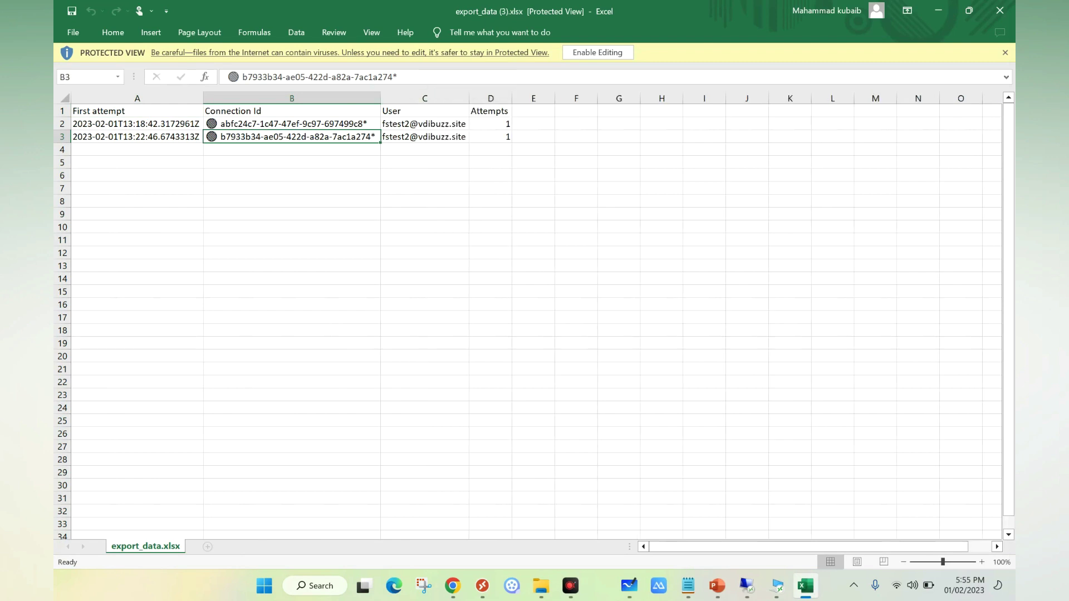
pyautogui.click(425, 136)
pyautogui.hotkey('alt', 'F4')
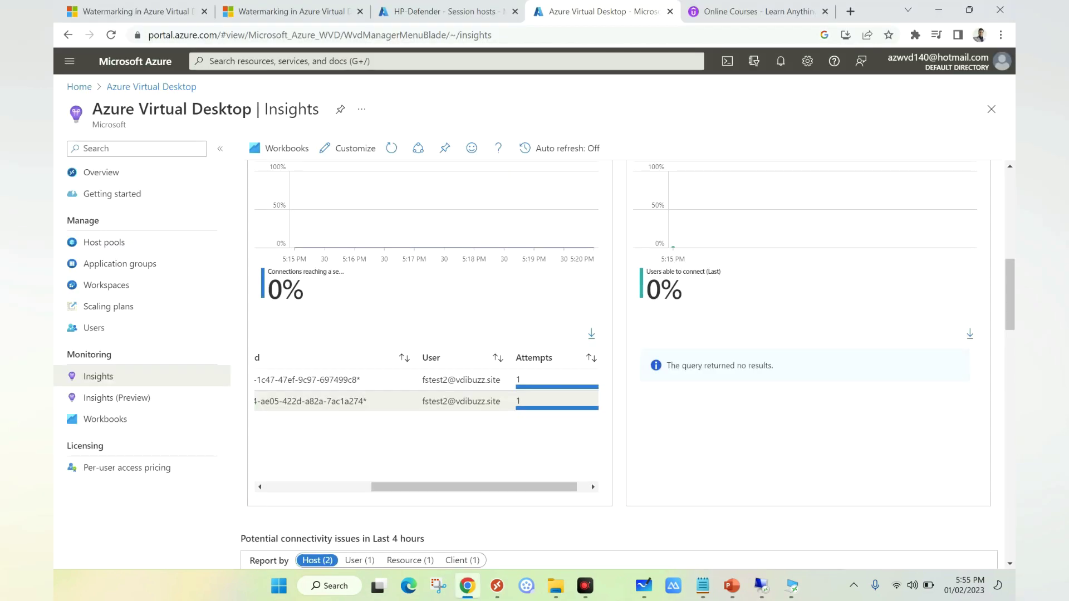